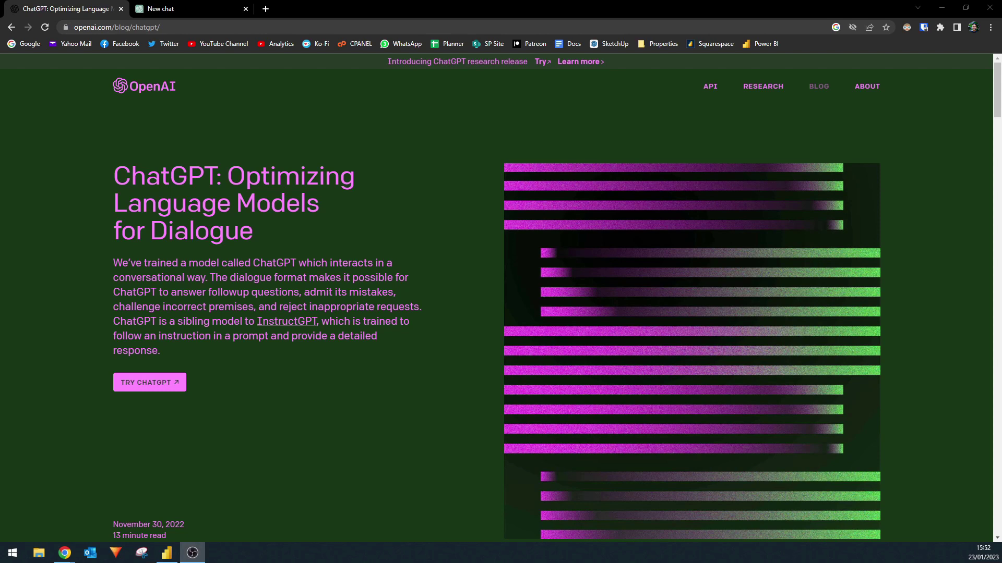
- Switch to the empty ChatGPT report in Power BI Desktop
{"action": "left_click", "coordinate": [167, 552]}
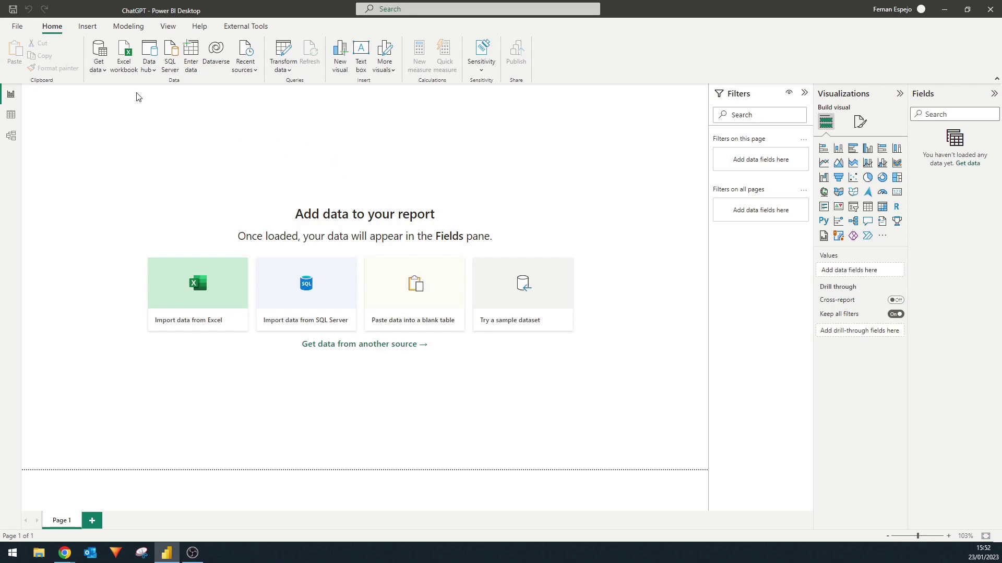
{"action": "left_click", "coordinate": [125, 68]}
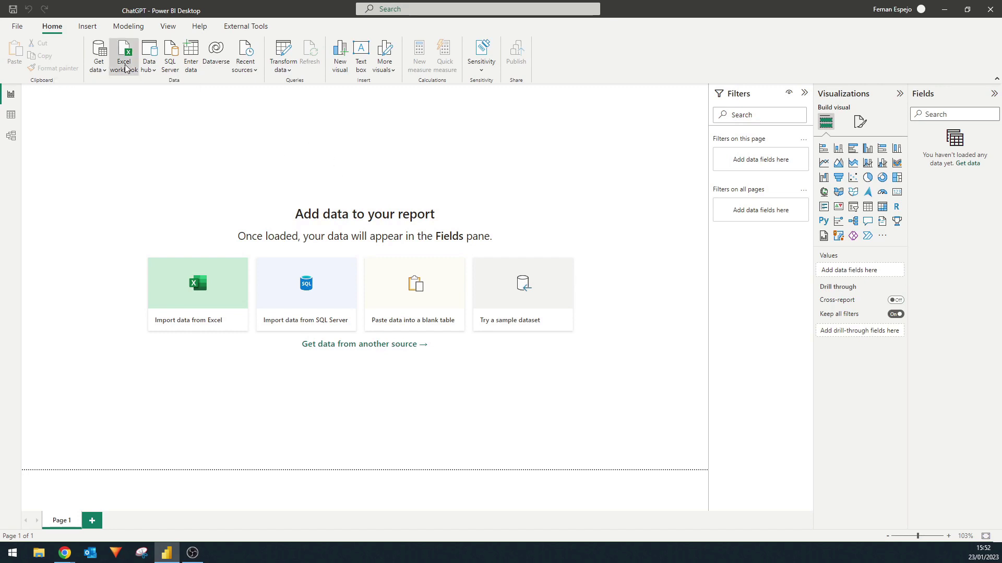
{"action": "left_click_drag", "start_coordinate": [230, 16], "coordinate": [311, 55]}
{"action": "scroll", "coordinate": [369, 257], "scroll_direction": "down", "scroll_amount": 1}
{"action": "scroll", "coordinate": [440, 212], "scroll_direction": "up", "scroll_amount": 1}
{"action": "scroll", "coordinate": [410, 233], "scroll_direction": "down", "scroll_amount": 1}
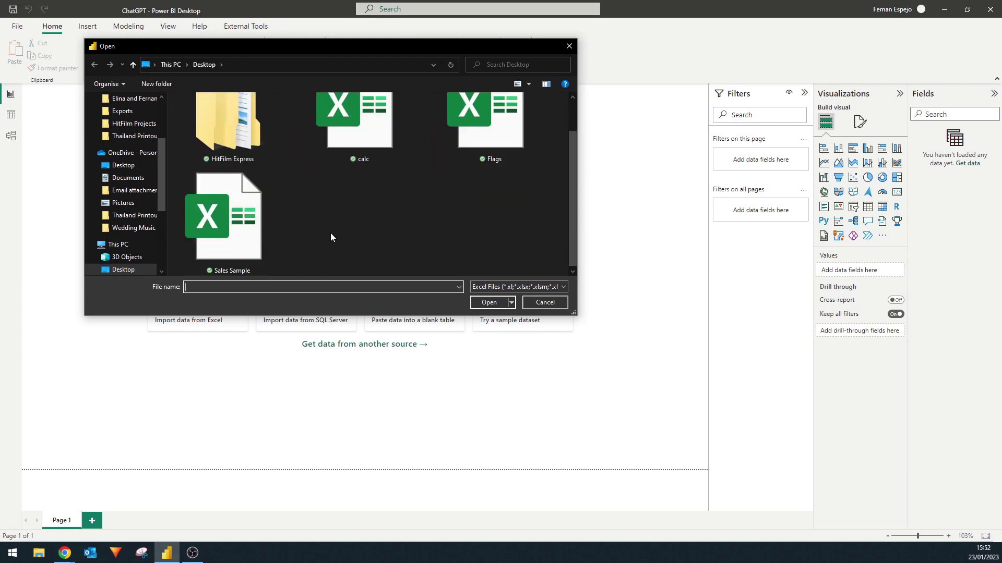
{"action": "scroll", "coordinate": [360, 220], "scroll_direction": "up", "scroll_amount": 1}
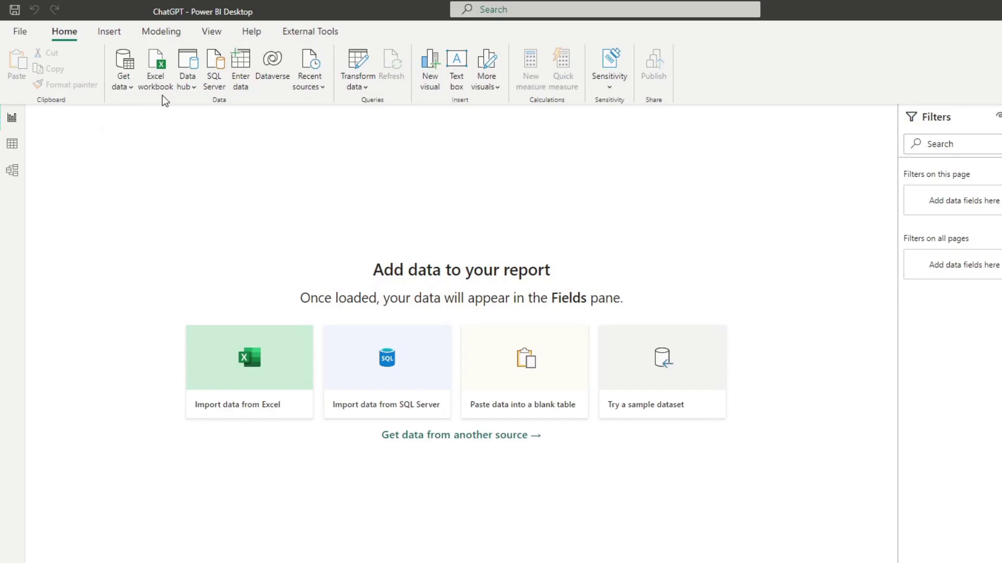
- Import the Employees CSV file from the Desktop and open it for data transformation
{"action": "left_click", "coordinate": [129, 95]}
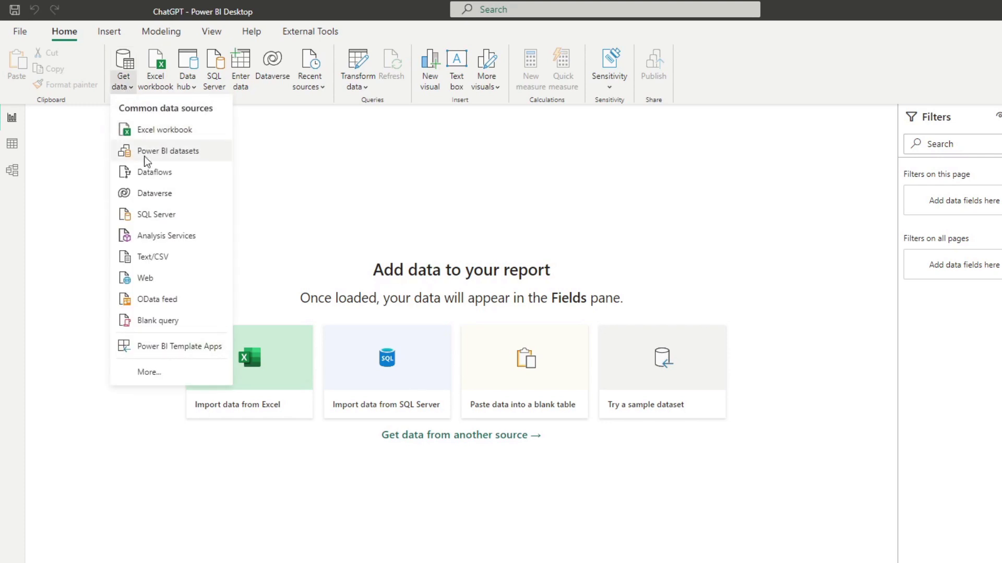
{"action": "left_click", "coordinate": [168, 251]}
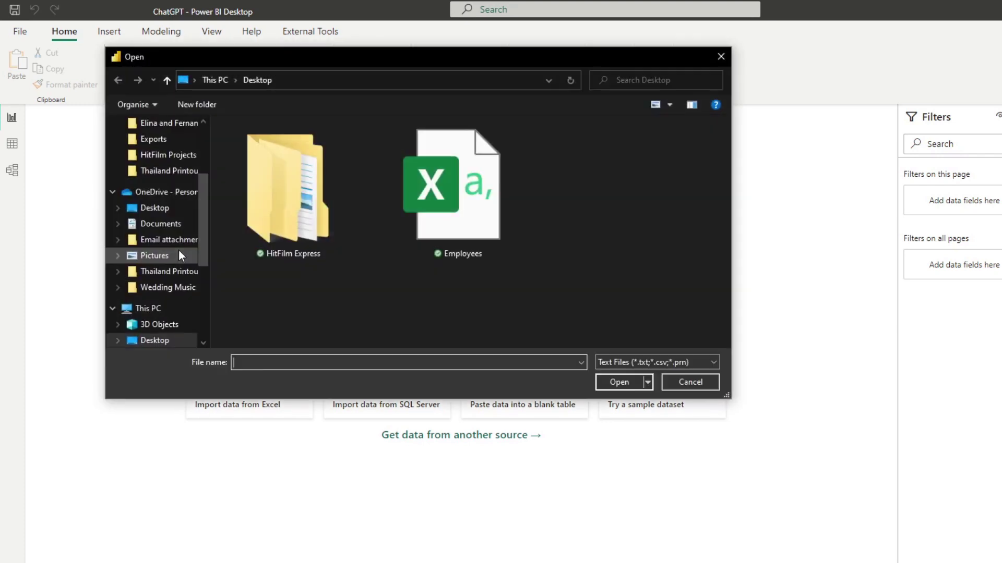
{"action": "double_click", "coordinate": [470, 188]}
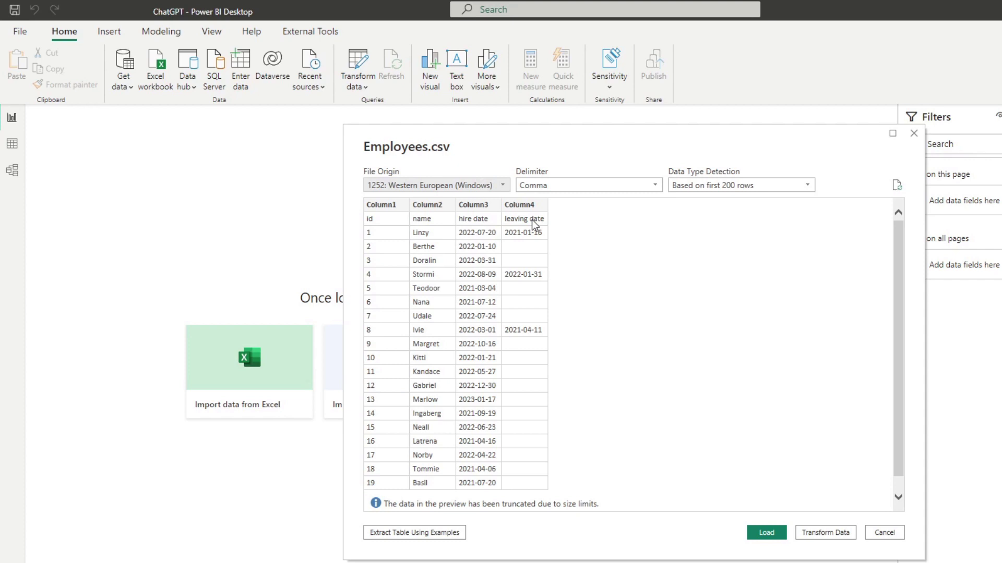
{"action": "left_click", "coordinate": [836, 537]}
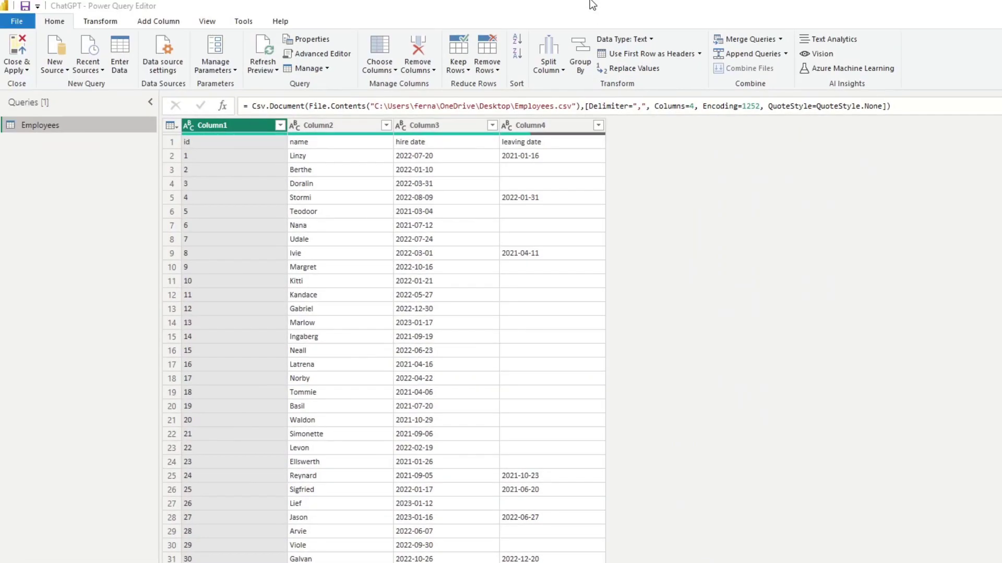
- Promote the first row of the Employees query to headers and detect the data types of all four columns
{"action": "left_click", "coordinate": [420, 127]}
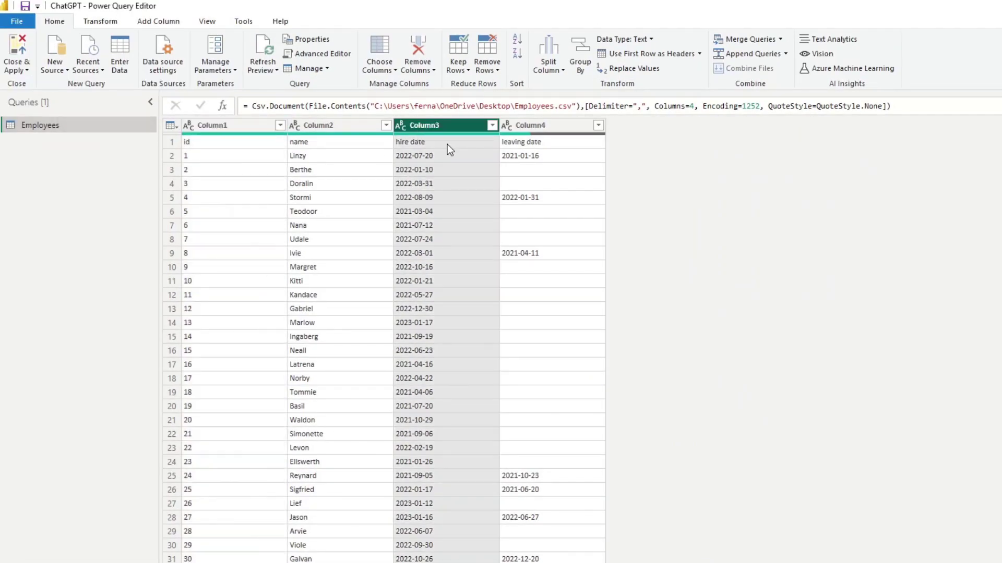
{"action": "left_click", "coordinate": [641, 54]}
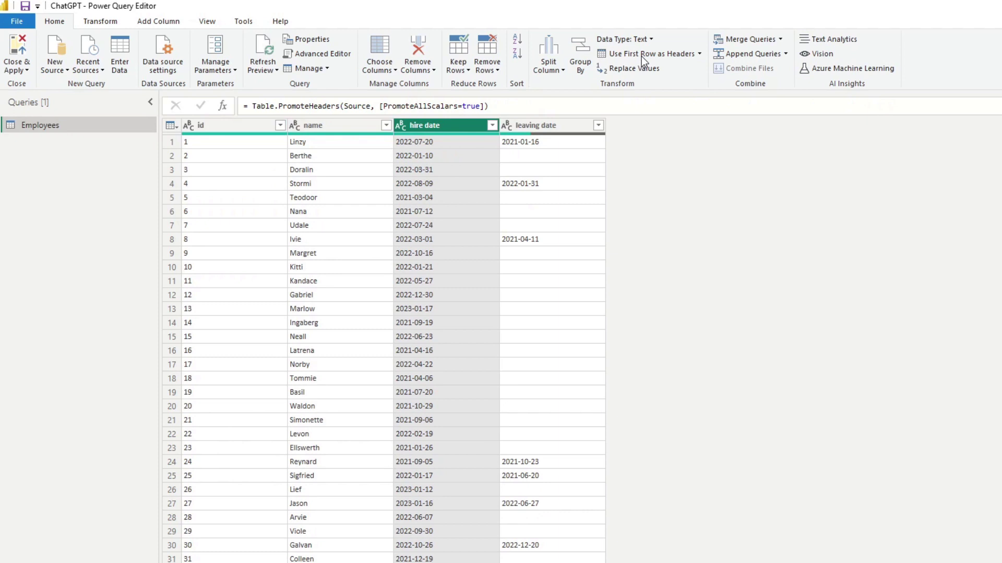
{"action": "left_click", "coordinate": [353, 127]}
{"action": "key", "text": "ctrl+a"}
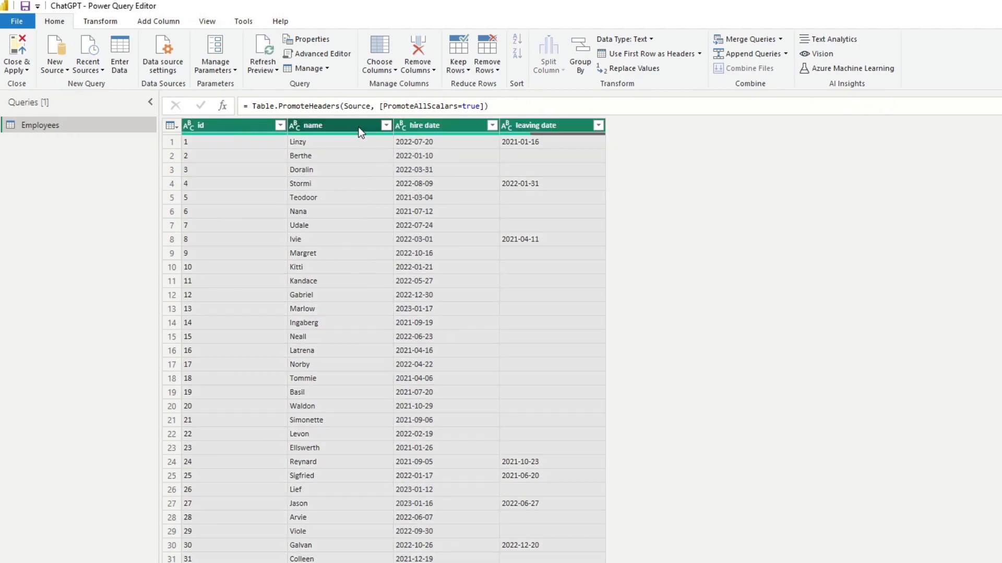
{"action": "left_click", "coordinate": [102, 21]}
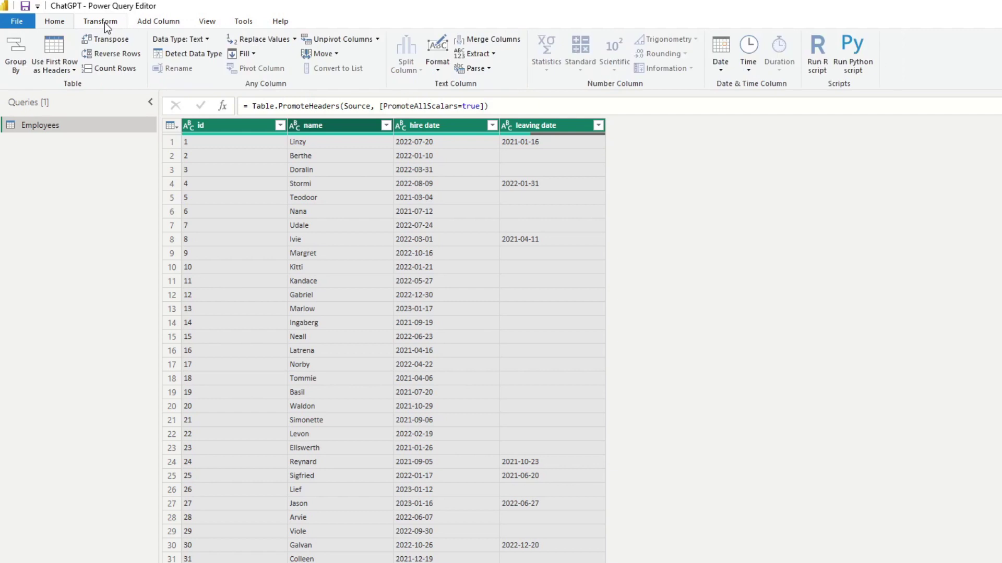
{"action": "left_click", "coordinate": [187, 53]}
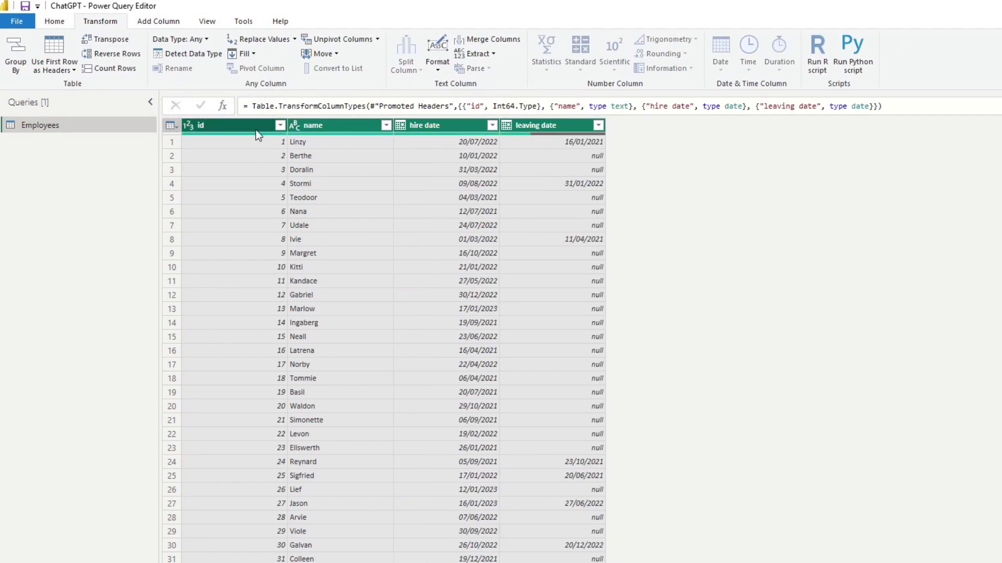
{"action": "left_click", "coordinate": [381, 188]}
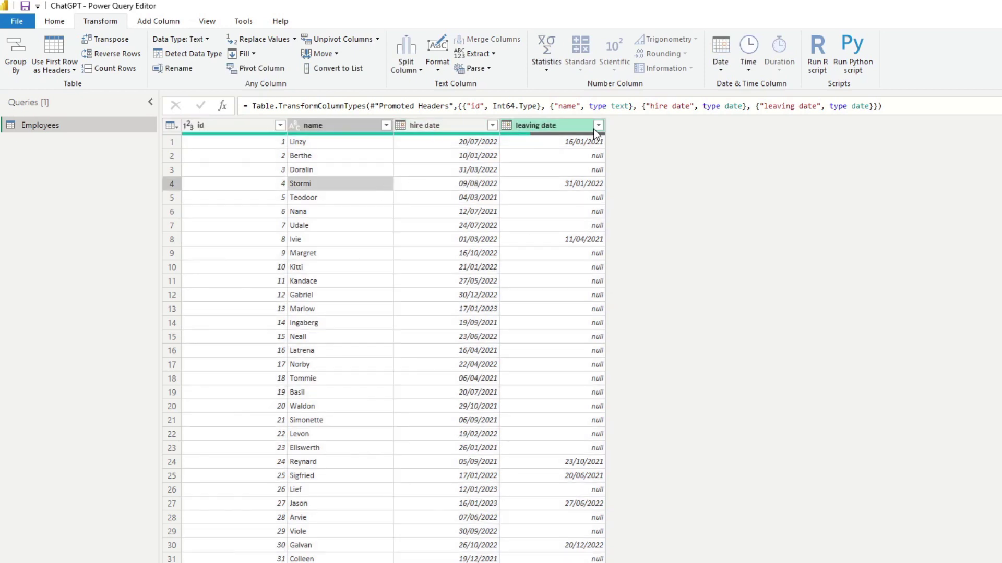
{"action": "left_click", "coordinate": [564, 123]}
{"action": "left_click", "coordinate": [455, 130]}
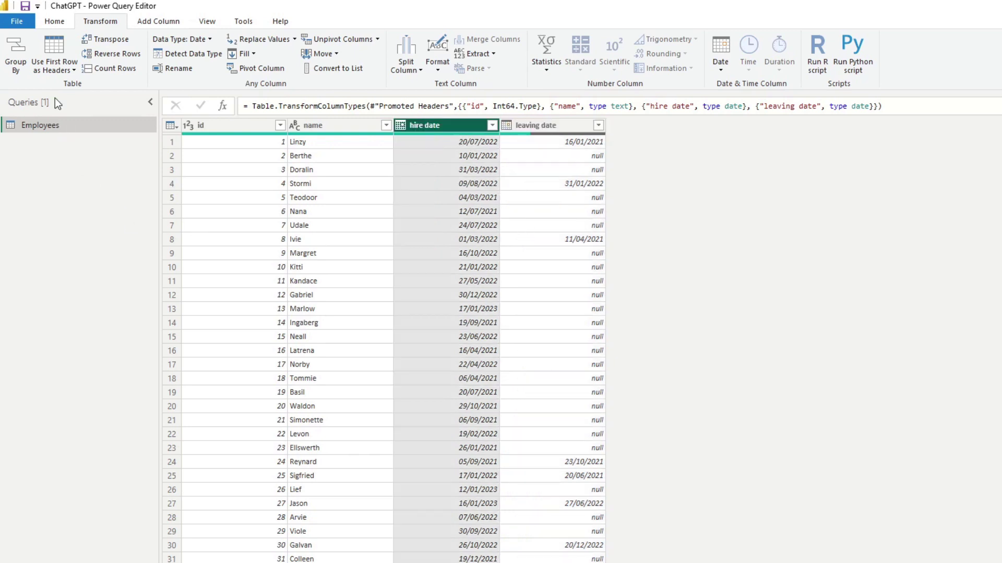
- Apply the query changes to load the Employees table into the model and show it in the data view
{"action": "left_click", "coordinate": [42, 24]}
{"action": "left_click", "coordinate": [23, 42]}
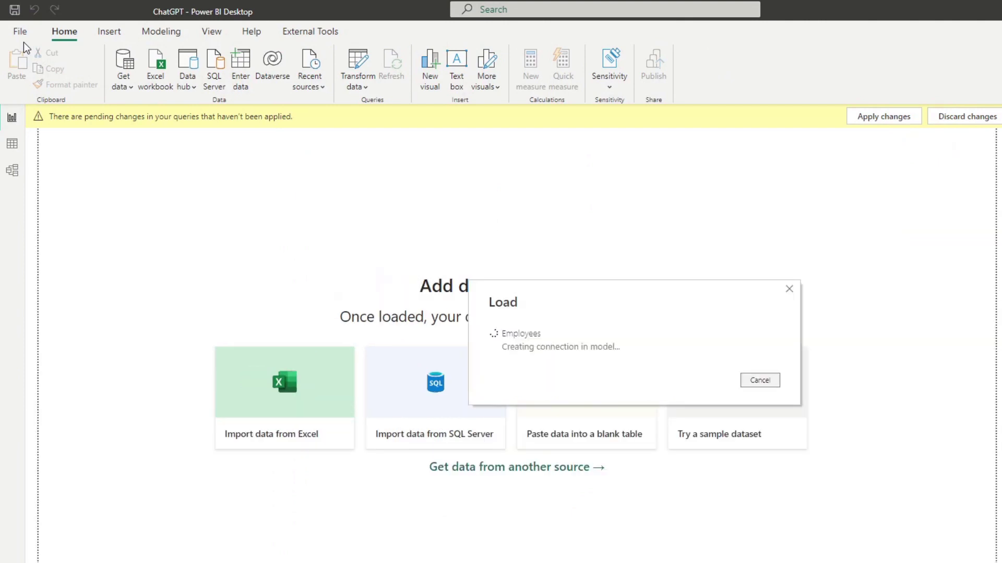
{"action": "left_click", "coordinate": [12, 144]}
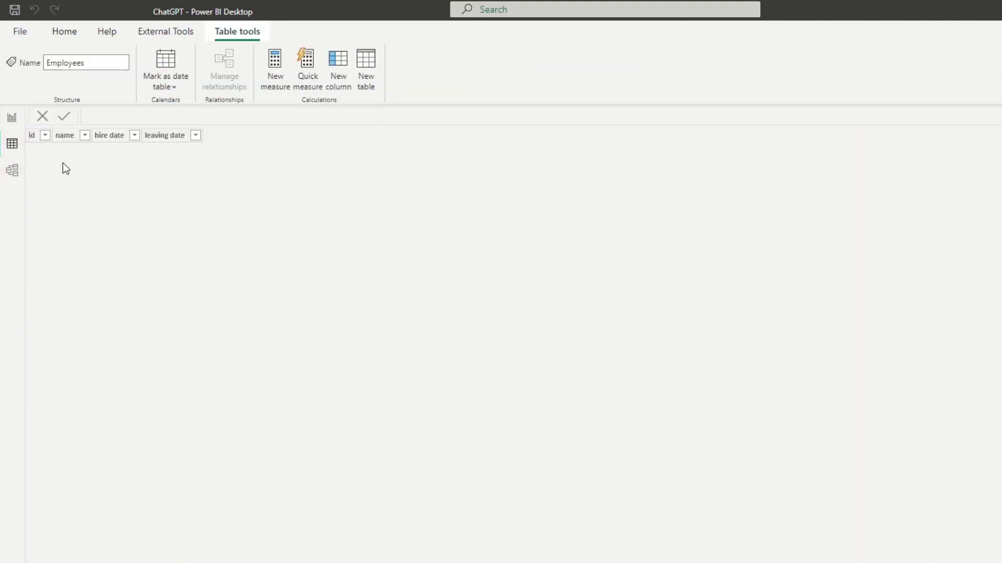
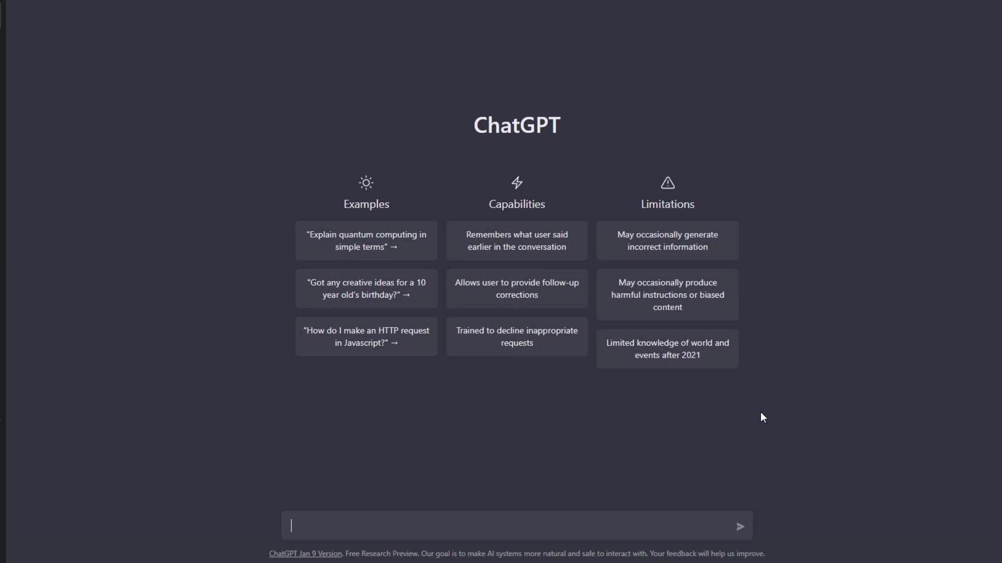
- Ask ChatGPT "I want an M code in Power Query that generates a Date table for me from 2020 to 2025"
{"action": "type", "text": "I want an M code in Power"}
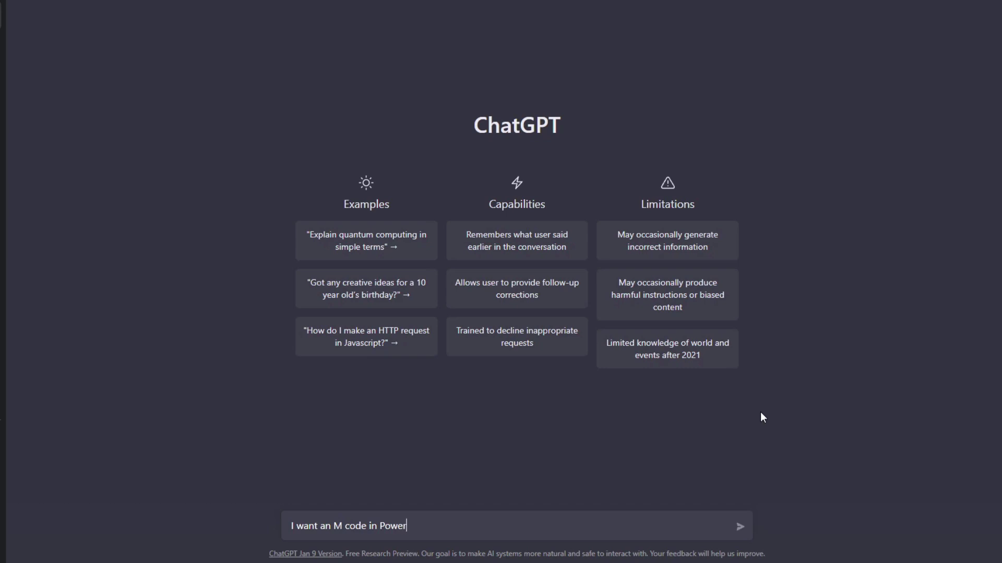
{"action": "type", "text": " Query that generates a Date "}
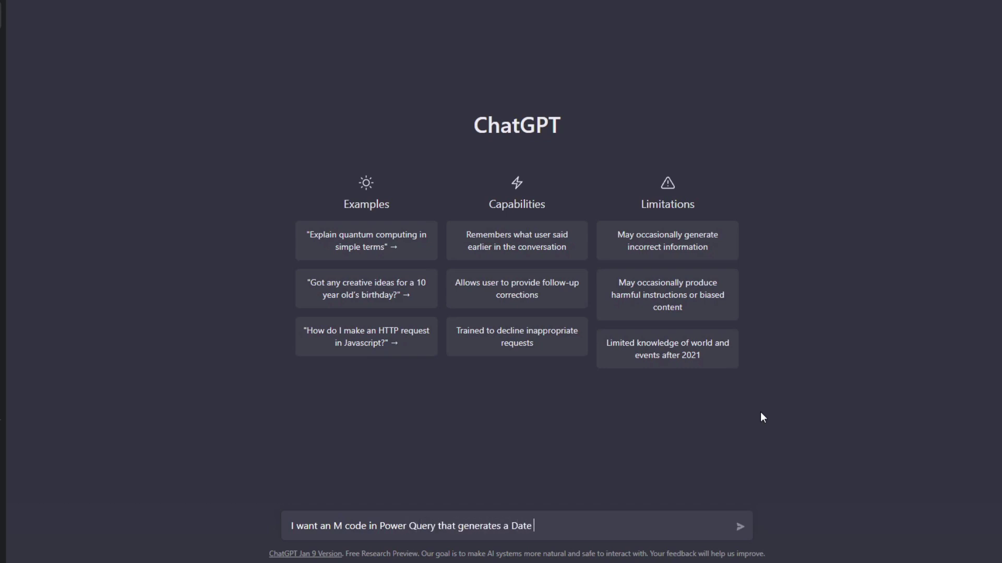
{"action": "type", "text": "table for me from 2020 to 20"}
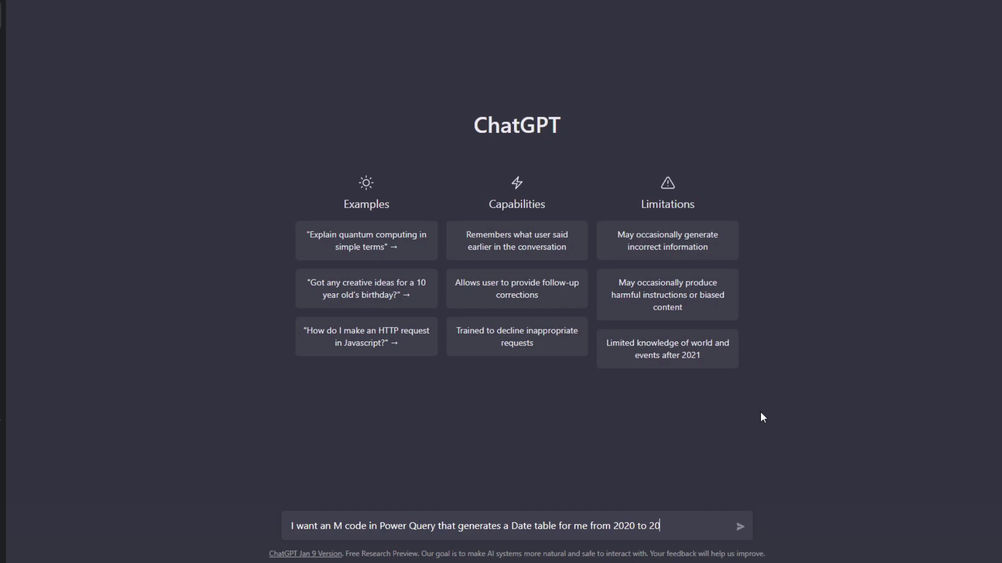
{"action": "type", "text": "25"}
{"action": "left_click", "coordinate": [739, 527]}
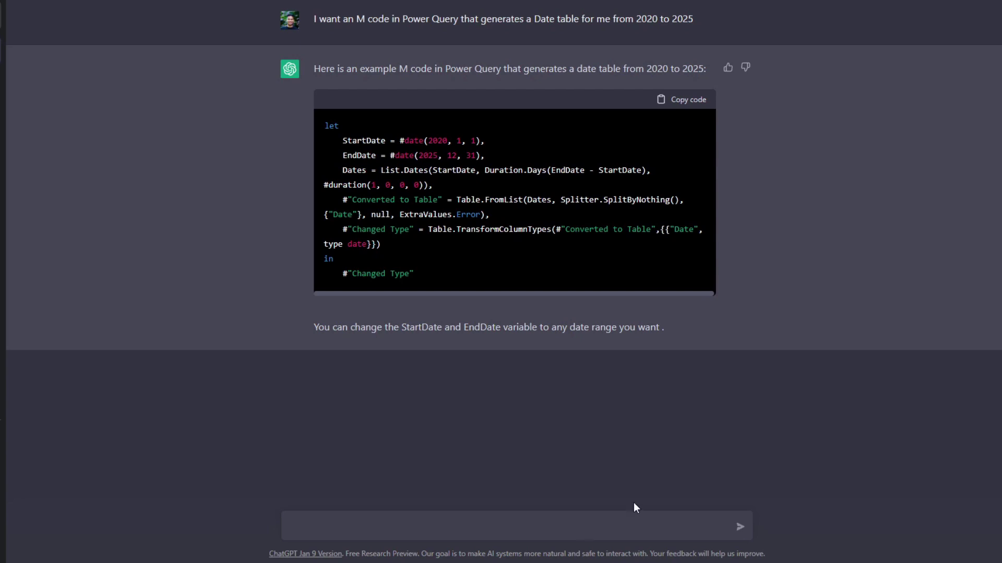
- Copy the generated M code and create a blank query in Power BI's Power Query Editor
{"action": "left_click", "coordinate": [689, 104]}
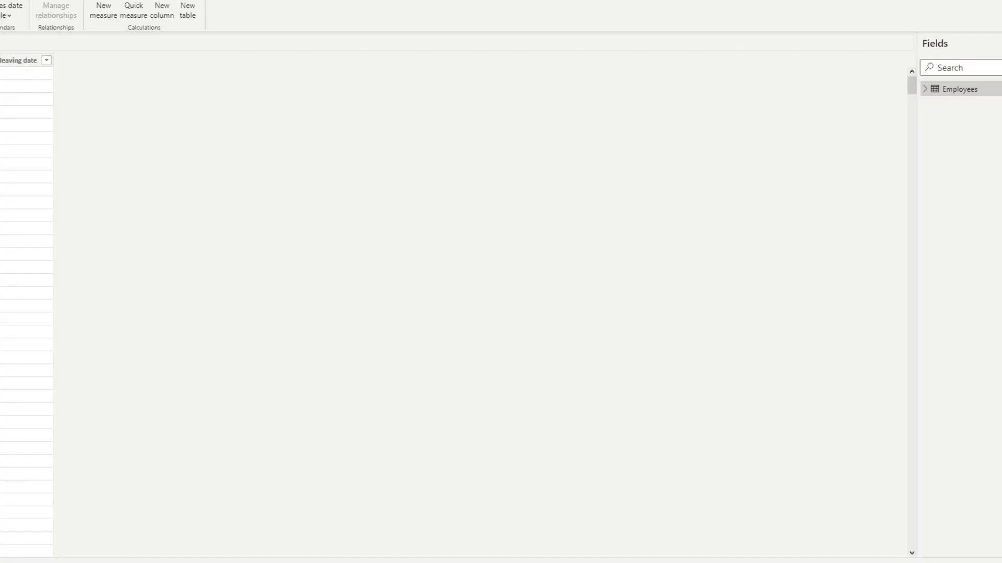
{"action": "left_click", "coordinate": [81, 28]}
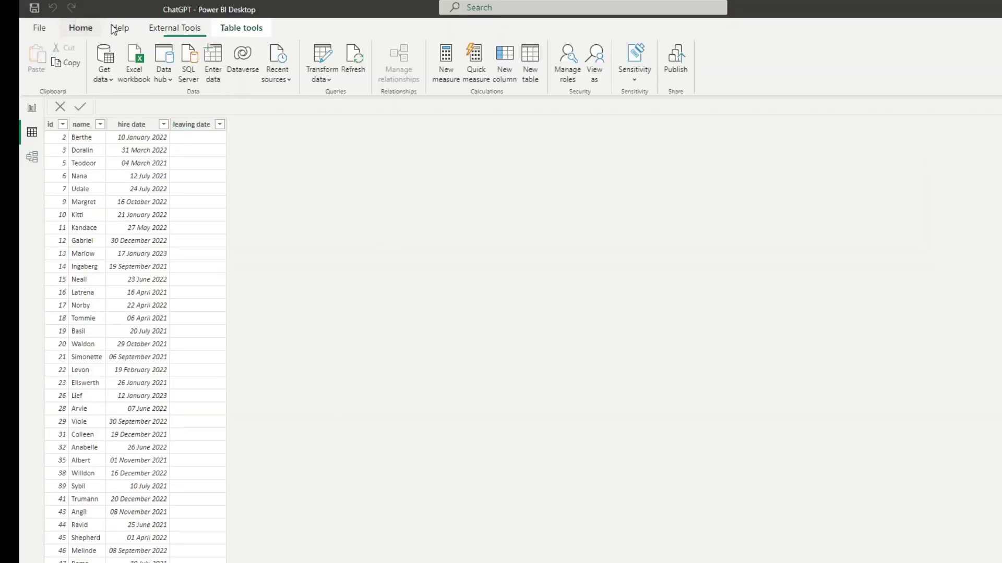
{"action": "left_click", "coordinate": [321, 52]}
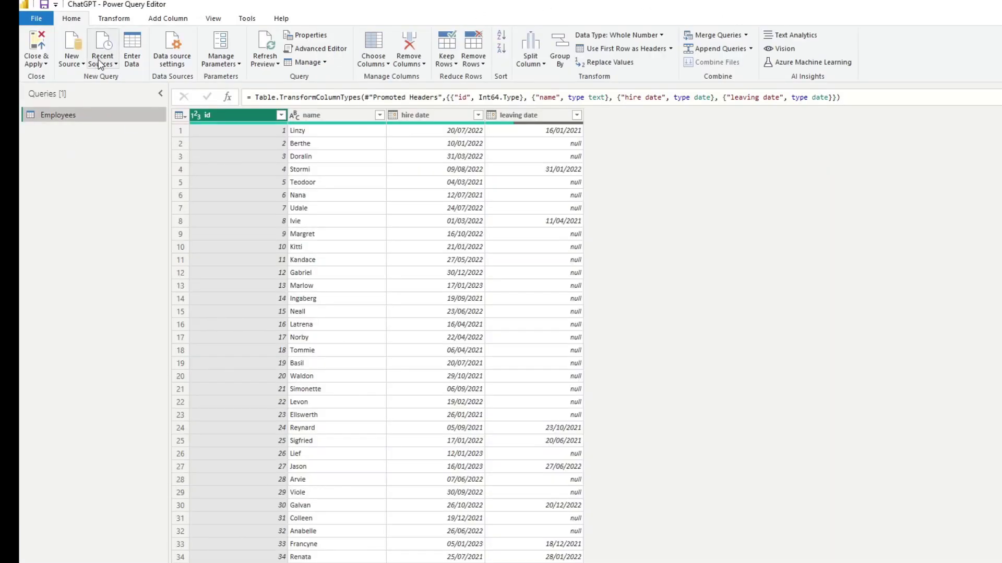
{"action": "left_click", "coordinate": [77, 67]}
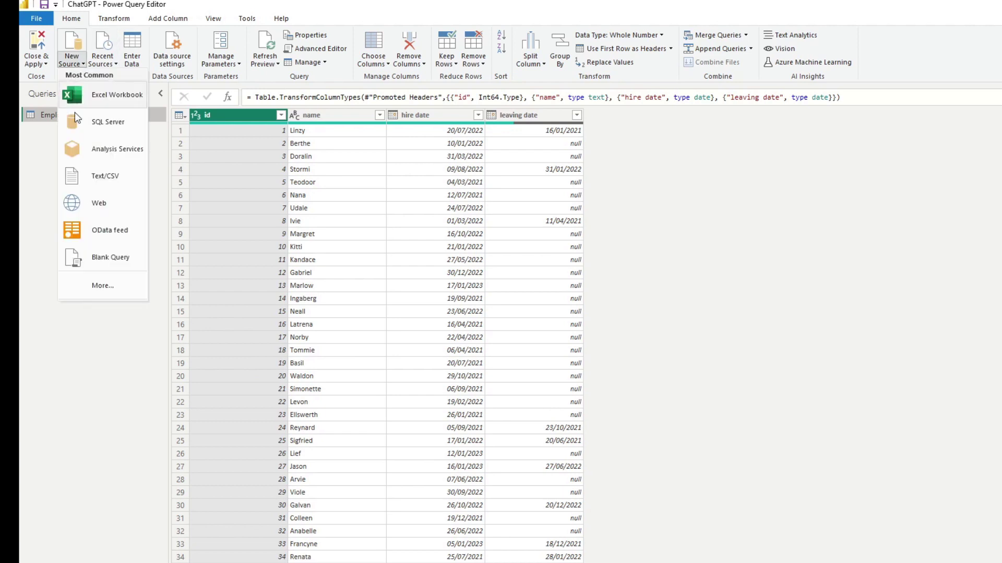
{"action": "left_click", "coordinate": [119, 261]}
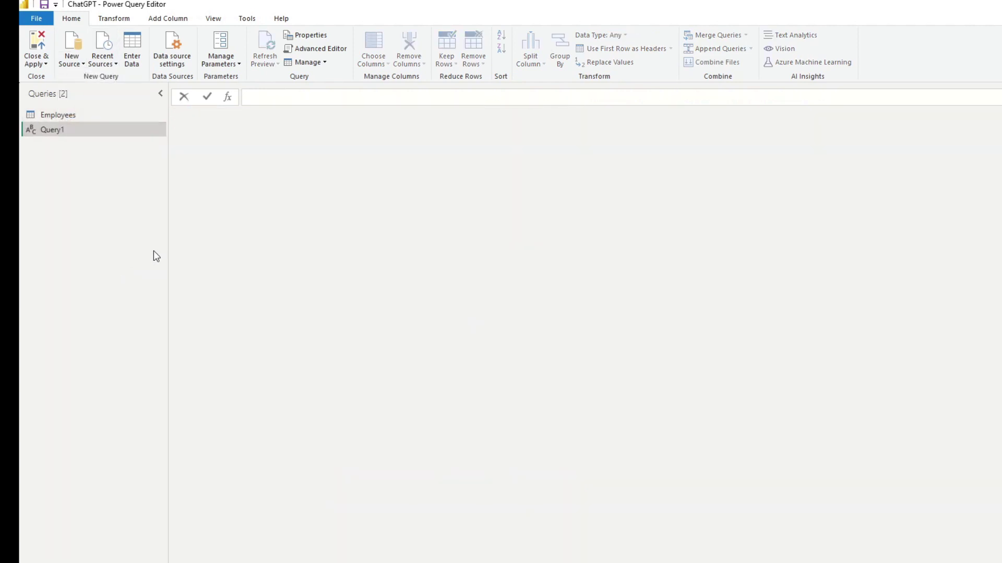
- Replace the blank query's default code with the copied date table M code in the Advanced Editor and review the dates
{"action": "left_click", "coordinate": [317, 50]}
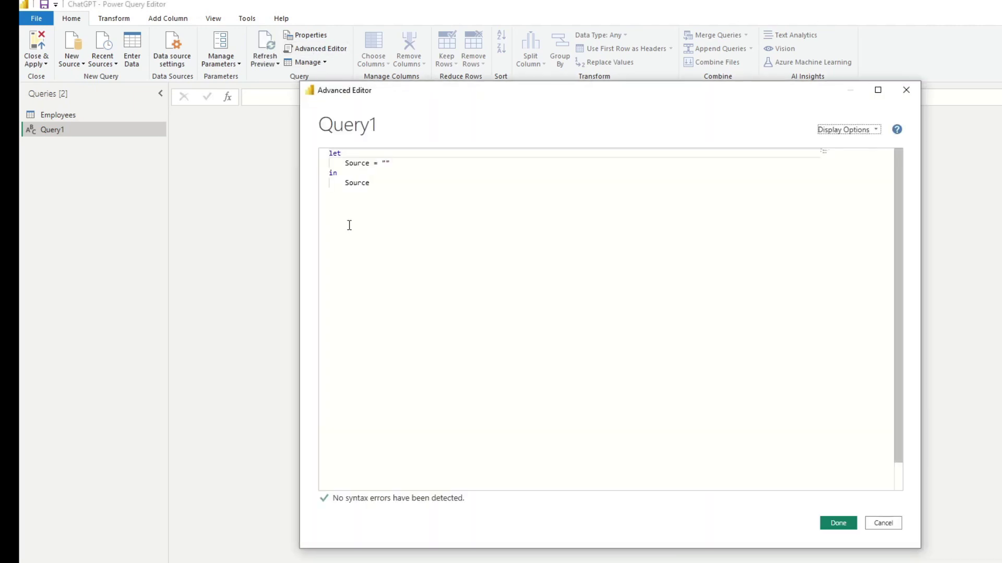
{"action": "left_click_drag", "start_coordinate": [384, 211], "coordinate": [309, 141]}
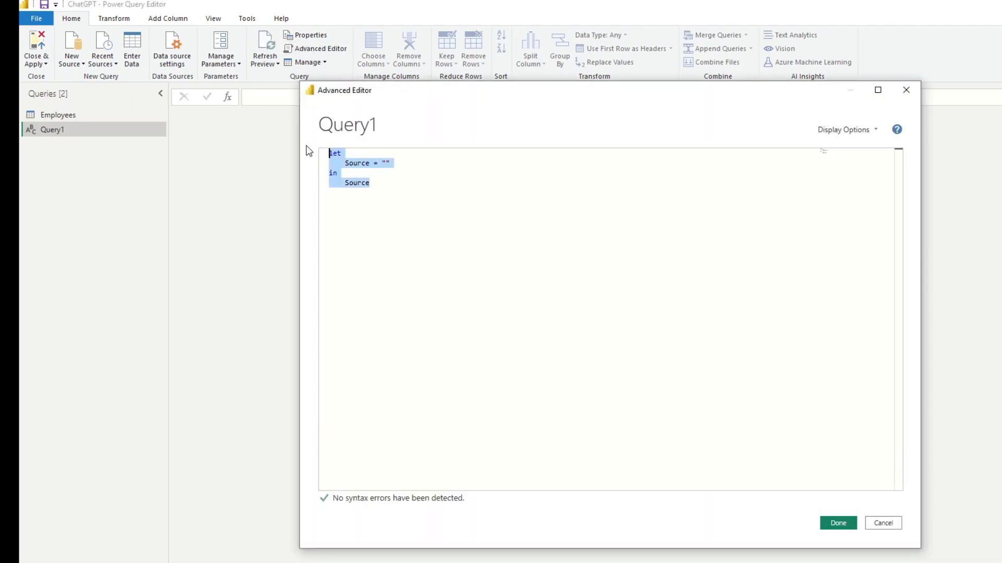
{"action": "type", "text": "let     StartDate = #date(2020, 1, 1),     EndDate = #date(2025, 12, 31),     Dates = List.Dates(StartDate, Duration.Days(EndDate - StartDate), #duration(1, 0, 0, 0)),     #\"Converted to Table\" = Table.FromList(Dates, Splitter.SplitByNothing(), {\"Date\"}, null, ExtraValues.Error),     #\"Changed Type\" = Table.TransformColumnTypes(#\"Converted to Table\",{{\"Date\", type date}}) in     #\"Changed Type\""}
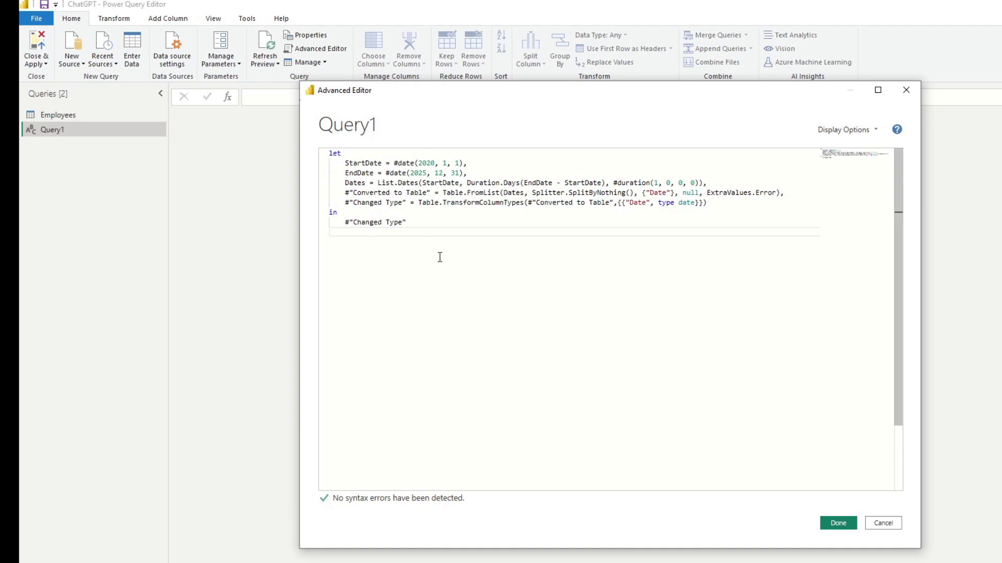
{"action": "left_click", "coordinate": [838, 523]}
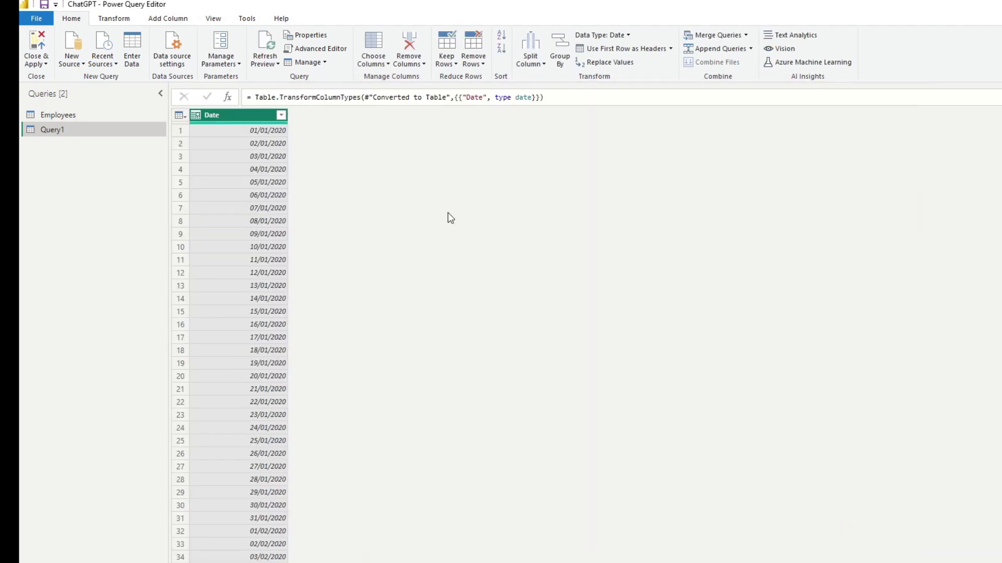
{"action": "left_click", "coordinate": [265, 157]}
{"action": "left_click", "coordinate": [265, 220]}
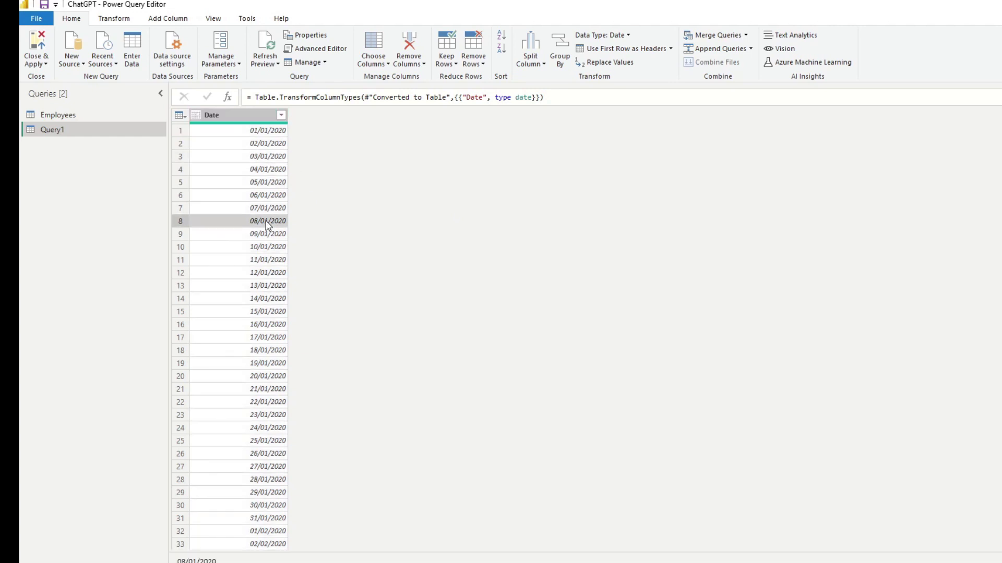
{"action": "scroll", "coordinate": [274, 243], "scroll_direction": "down", "scroll_amount": 3}
{"action": "scroll", "coordinate": [274, 243], "scroll_direction": "up", "scroll_amount": 3}
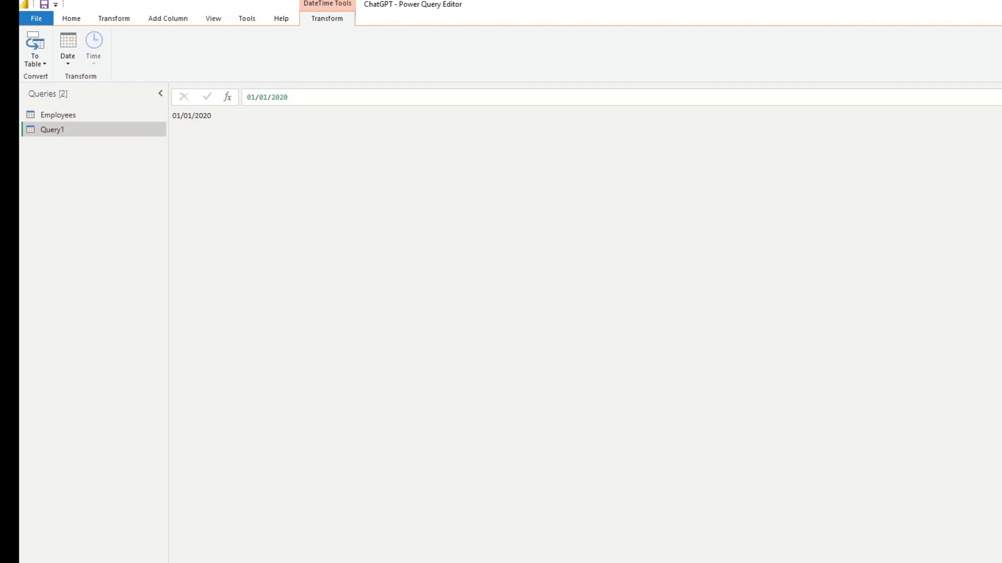
- Change the year in the date query's StartDate step to 2021 and go back to the Changed Type step
{"action": "left_click", "coordinate": [308, 96]}
{"action": "left_click_drag", "start_coordinate": [288, 97], "coordinate": [282, 99]}
{"action": "type", "text": "21"}
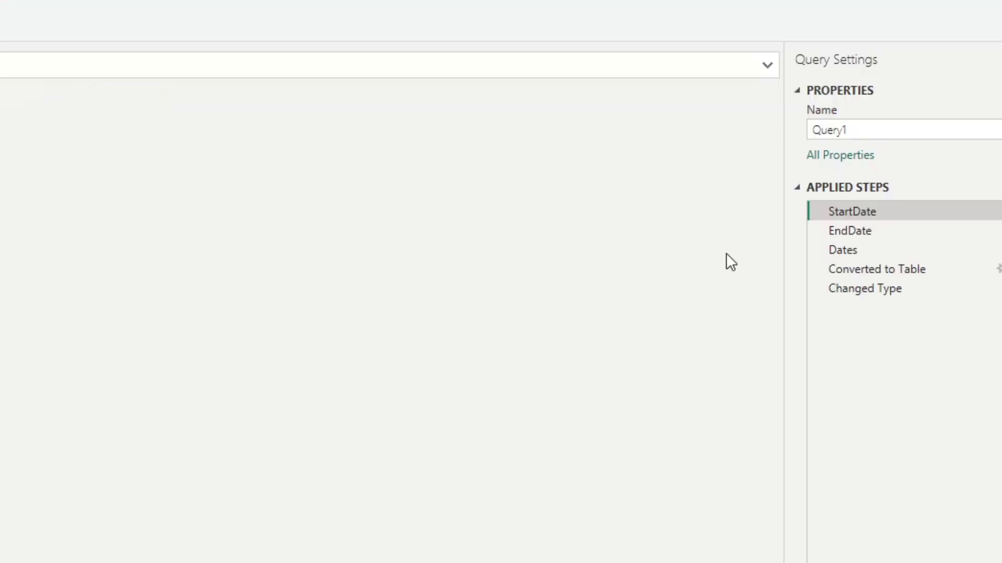
{"action": "left_click", "coordinate": [902, 288]}
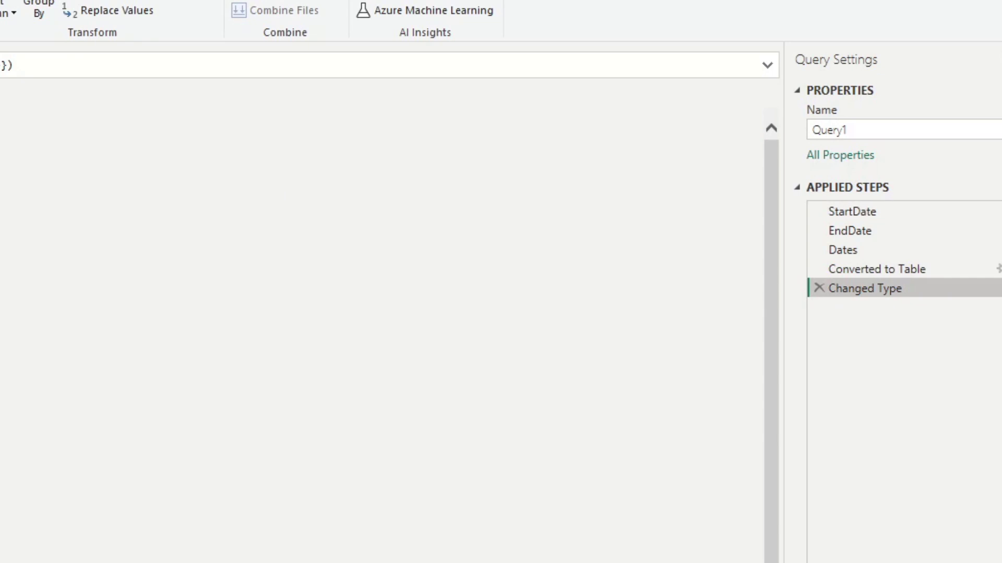
- Look through the rows of the generated date table
{"action": "scroll", "coordinate": [274, 236], "scroll_direction": "down", "scroll_amount": 10}
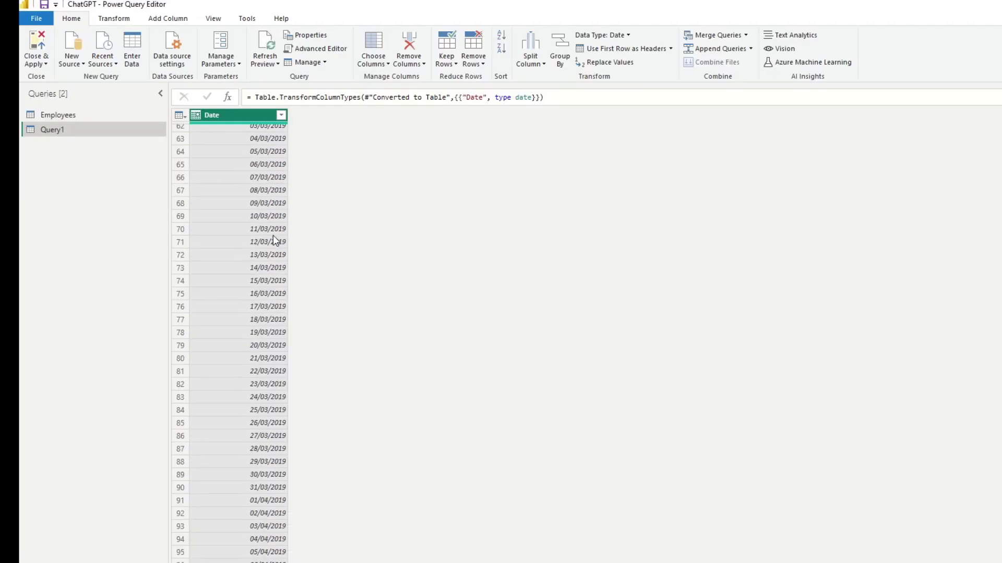
{"action": "scroll", "coordinate": [274, 235], "scroll_direction": "up", "scroll_amount": 10}
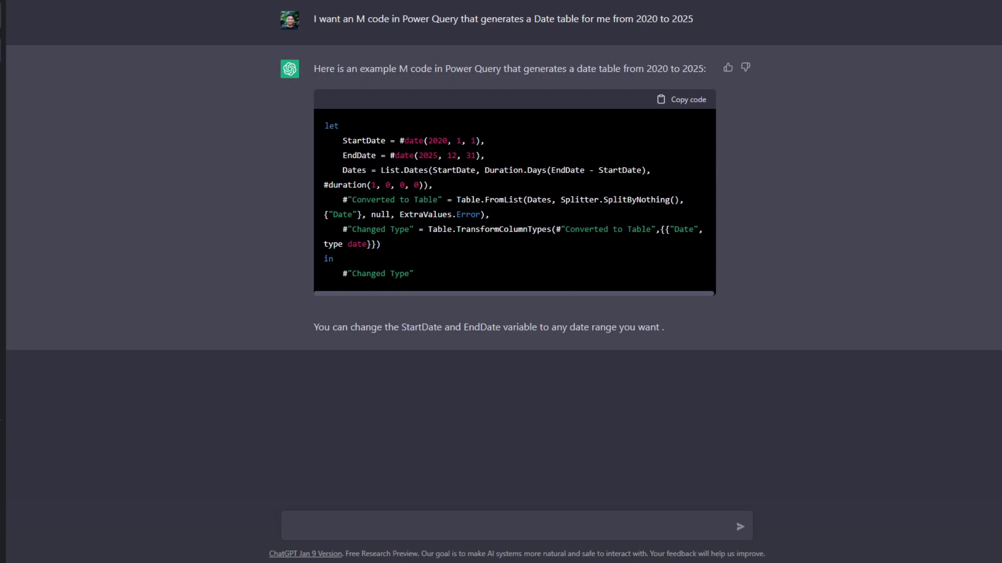
- Ask ChatGPT "can you explain to me step by step this code" and stop the answer partway through
{"action": "left_click", "coordinate": [451, 519]}
{"action": "type", "text": "I"}
{"action": "type", "text": "can you "}
{"action": "type", "text": "expla"}
{"action": "key", "text": "BackSpace"}
{"action": "key", "text": "BackSpace"}
{"action": "type", "text": "lain to me s"}
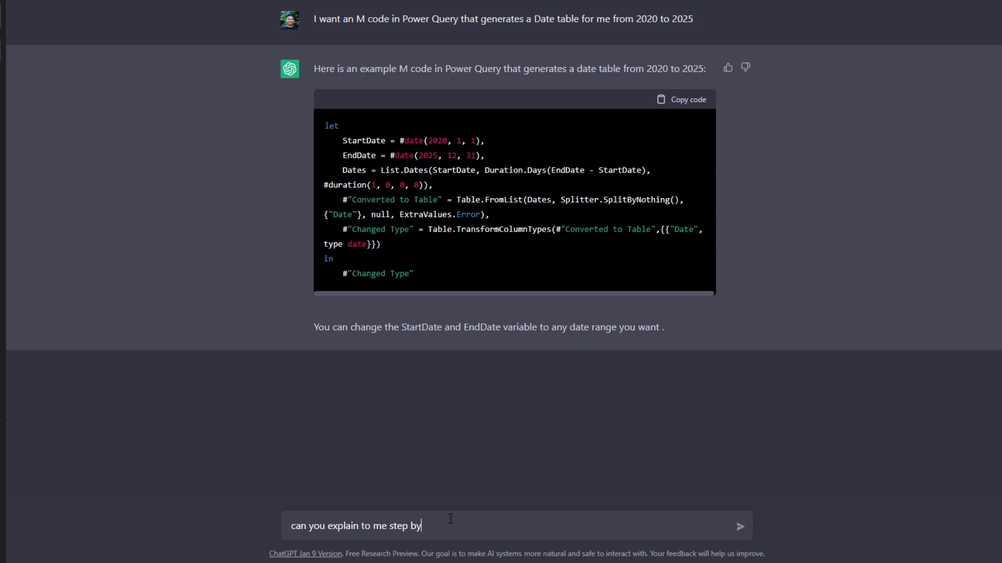
{"action": "type", "text": "tep by step this code"}
{"action": "key", "text": "Return"}
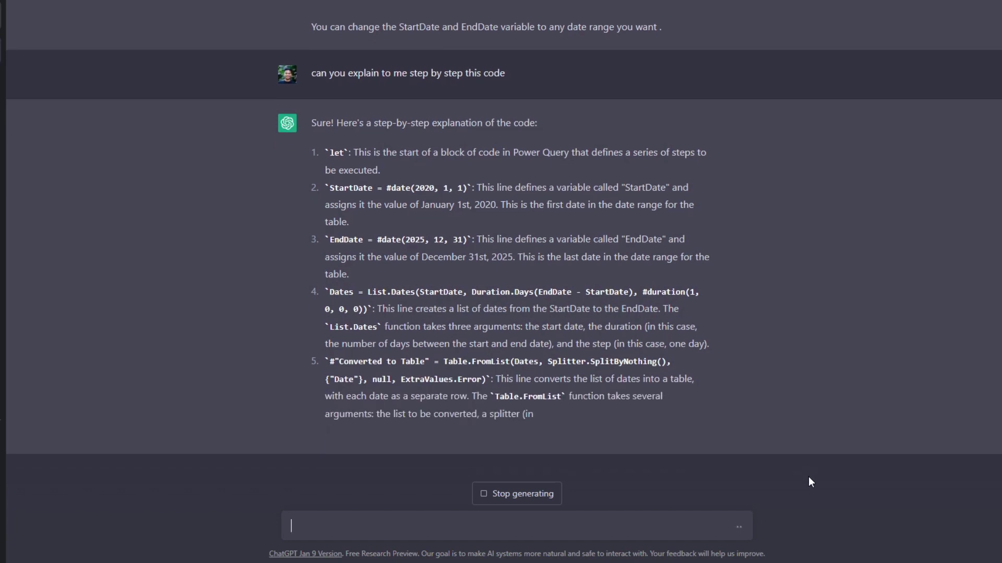
{"action": "left_click", "coordinate": [531, 494]}
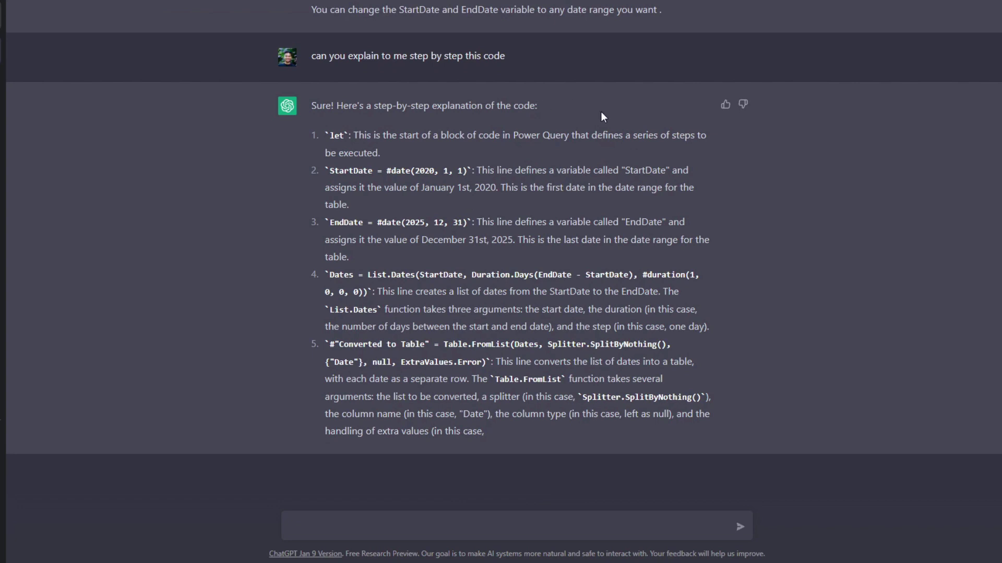
- Rename the date query as Calendar in the Power Query Editor and apply the query changes to the Power BI model
{"action": "left_click", "coordinate": [131, 538]}
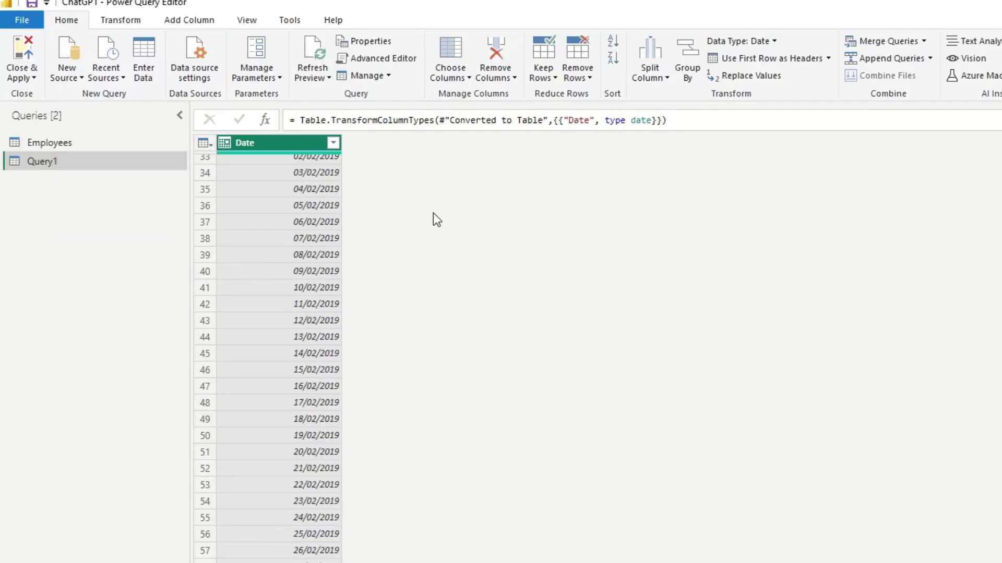
{"action": "right_click", "coordinate": [62, 164]}
{"action": "left_click", "coordinate": [82, 213]}
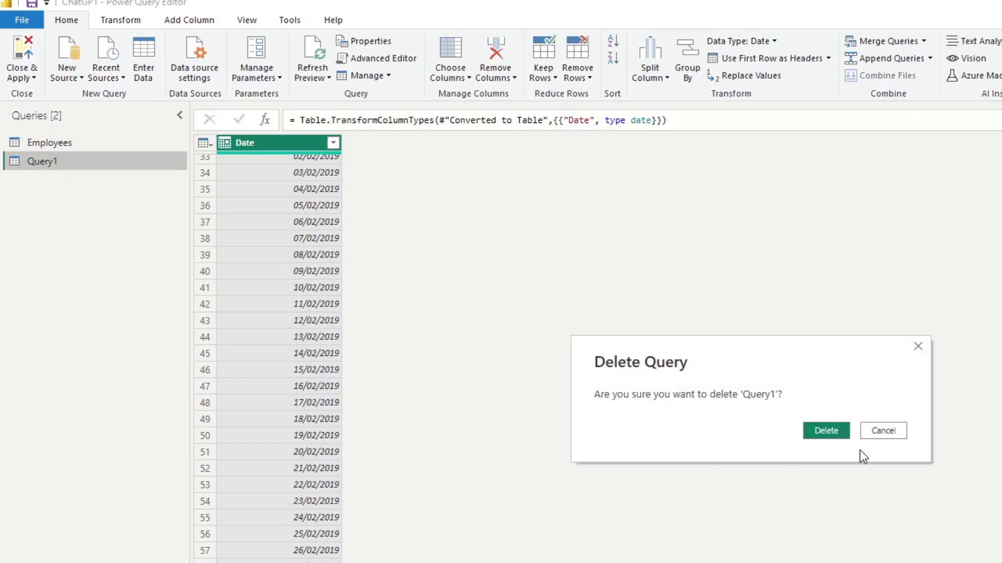
{"action": "left_click", "coordinate": [877, 431]}
{"action": "right_click", "coordinate": [64, 164]}
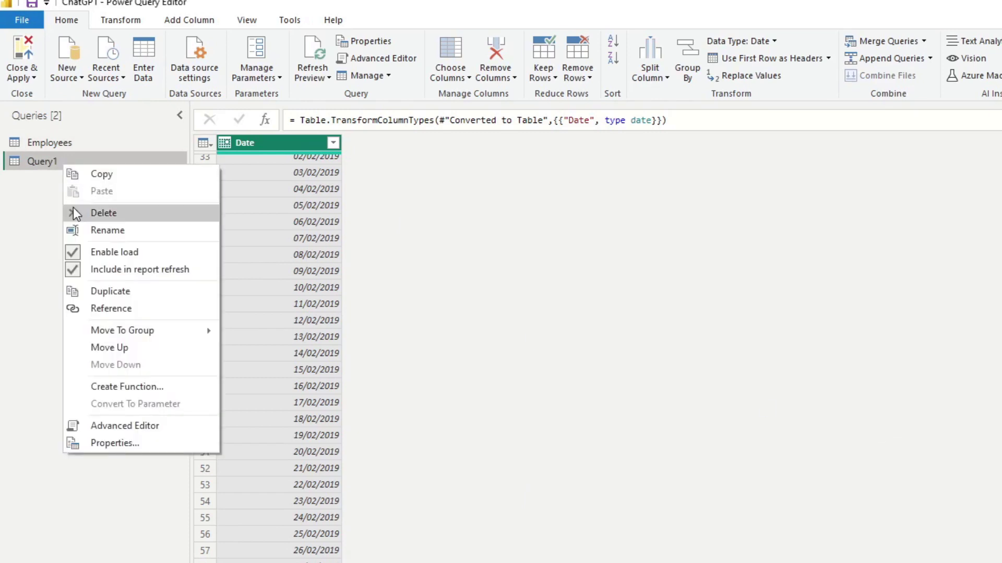
{"action": "left_click", "coordinate": [96, 228]}
{"action": "type", "text": "Calendar"}
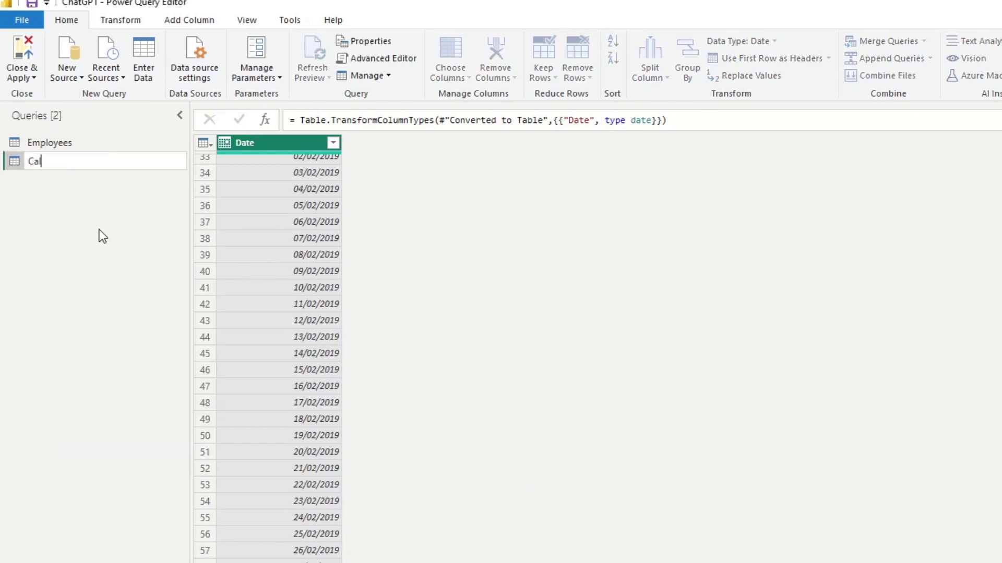
{"action": "key", "text": "Return"}
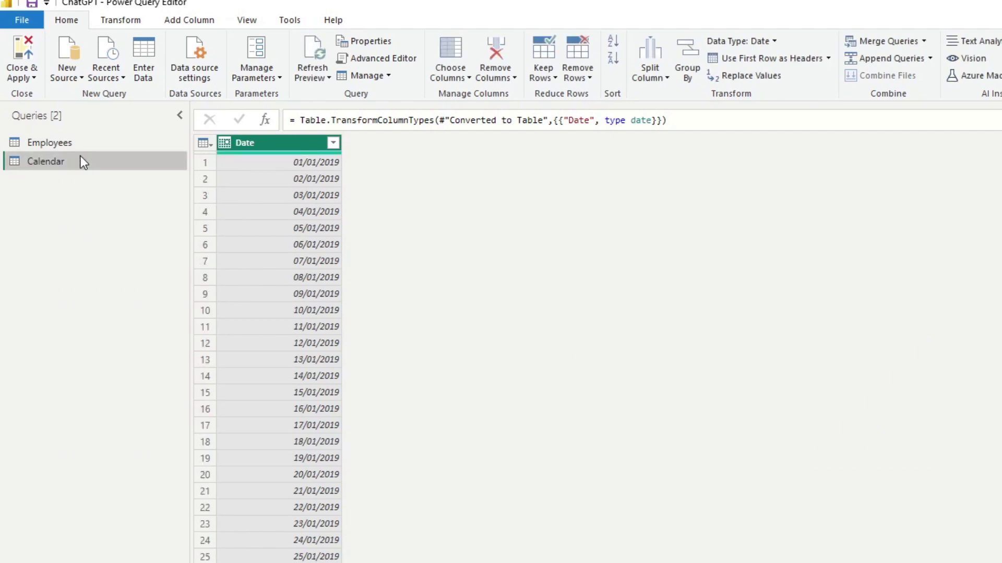
{"action": "left_click", "coordinate": [23, 42]}
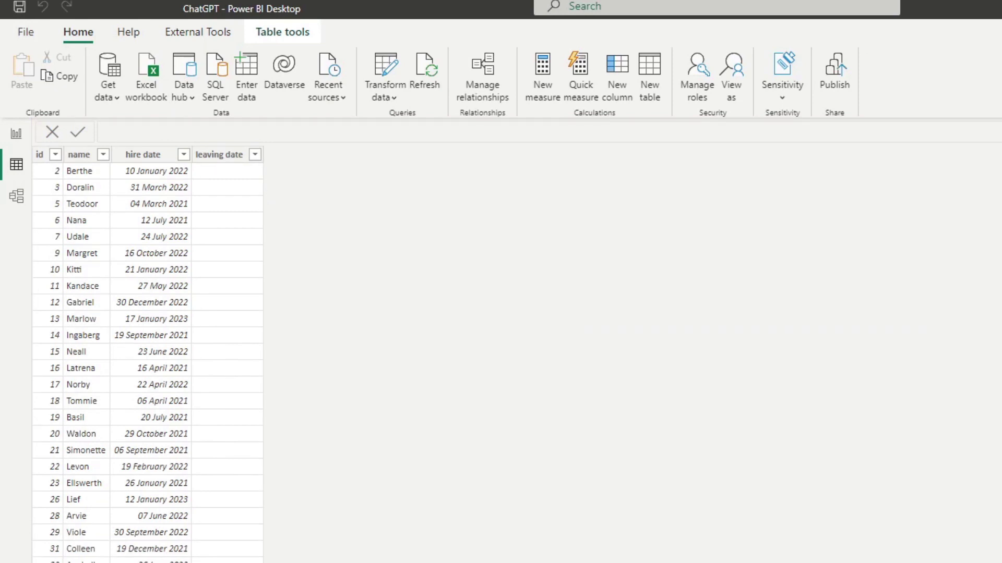
- Create a bin group named Year Month from the Calendar table's Date field with a bin size of 1 month
{"action": "right_click", "coordinate": [921, 156]}
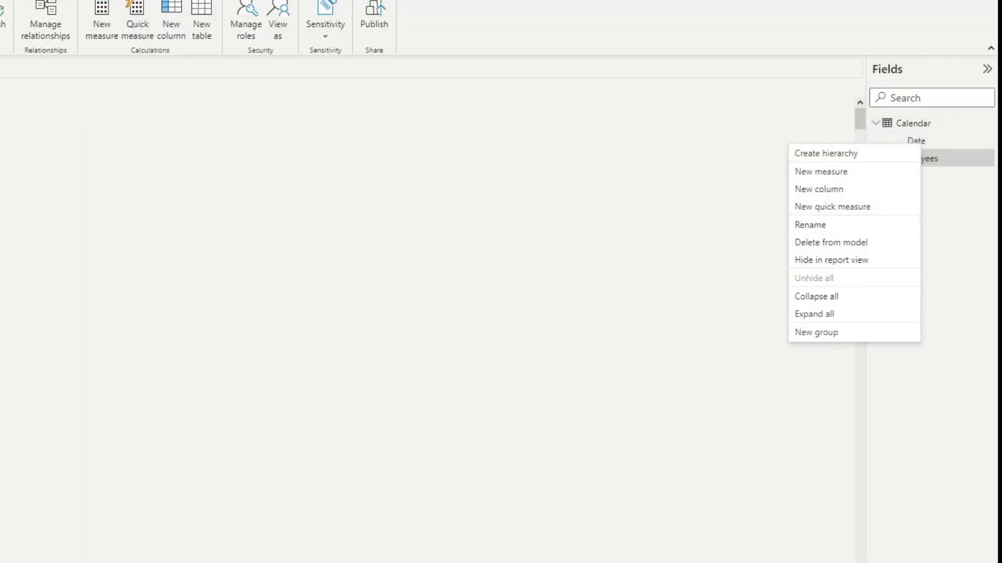
{"action": "left_click", "coordinate": [831, 333]}
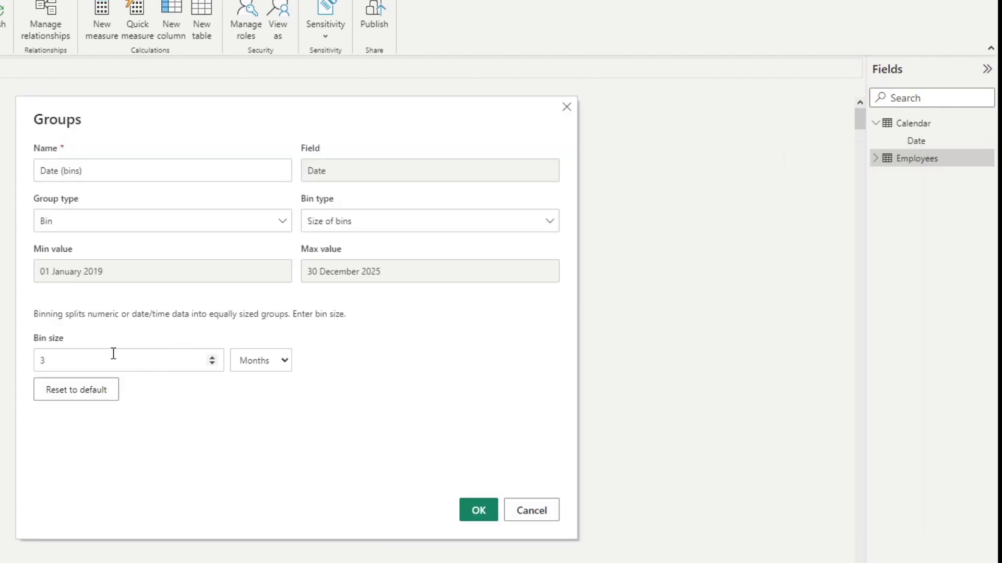
{"action": "left_click", "coordinate": [108, 170]}
{"action": "key", "text": "ctrl+a"}
{"action": "type", "text": "Year M"}
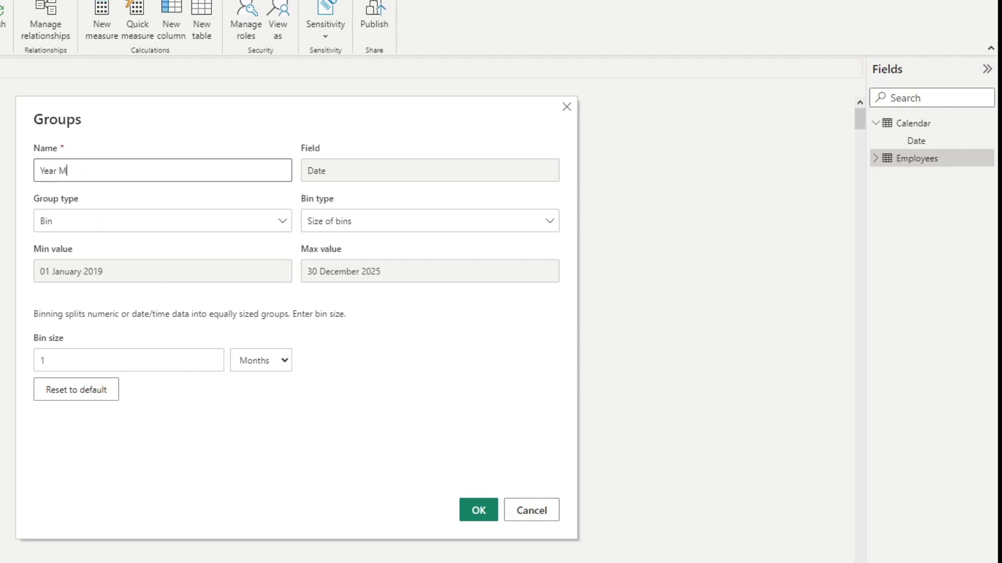
{"action": "left_click", "coordinate": [477, 510]}
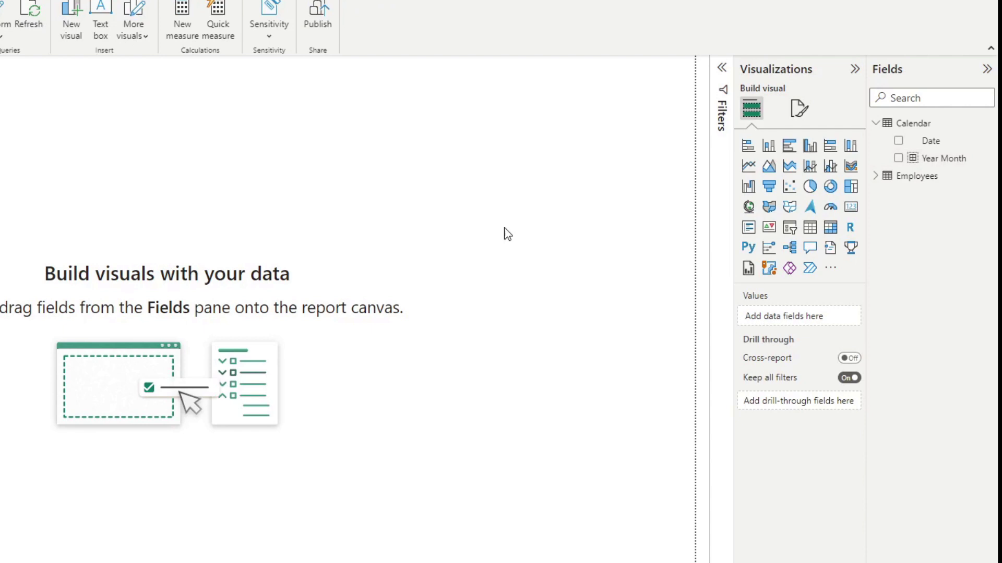
- Place Year Month on the report page as a tall table visual and expand the Employees table's fields
{"action": "left_click_drag", "start_coordinate": [894, 158], "coordinate": [334, 205]}
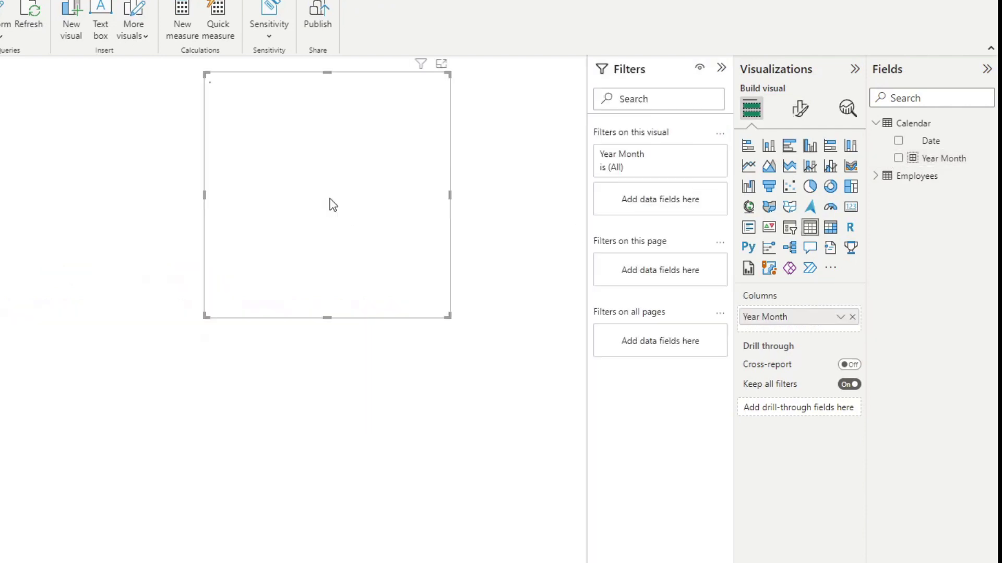
{"action": "left_click_drag", "start_coordinate": [321, 145], "coordinate": [387, 248]}
{"action": "left_click_drag", "start_coordinate": [324, 390], "coordinate": [331, 541]}
{"action": "left_click_drag", "start_coordinate": [360, 330], "coordinate": [381, 287]}
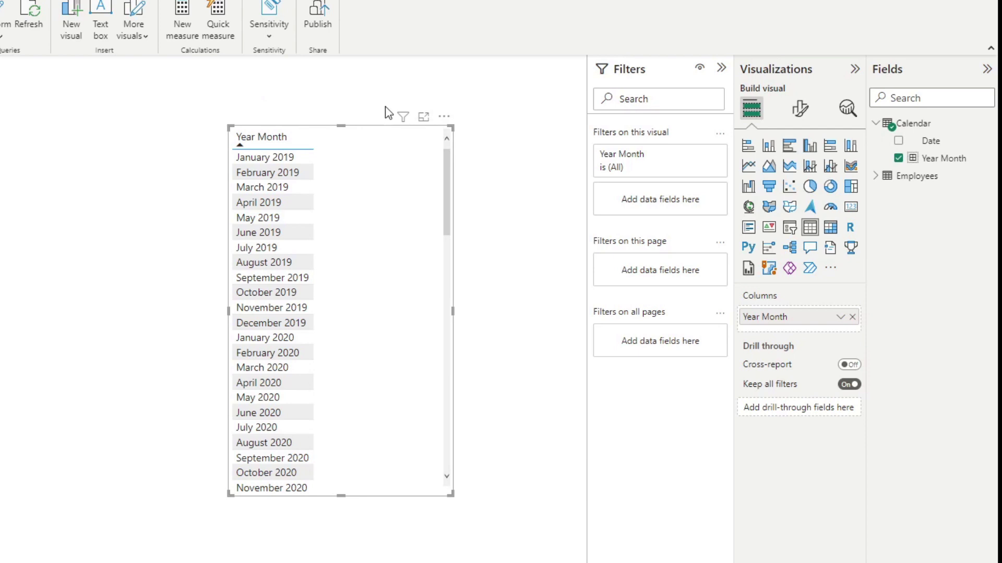
{"action": "mouse_move", "coordinate": [390, 213]}
{"action": "left_mouse_down"}
{"action": "mouse_move", "coordinate": [376, 224]}
{"action": "mouse_move", "coordinate": [402, 215]}
{"action": "left_mouse_up"}
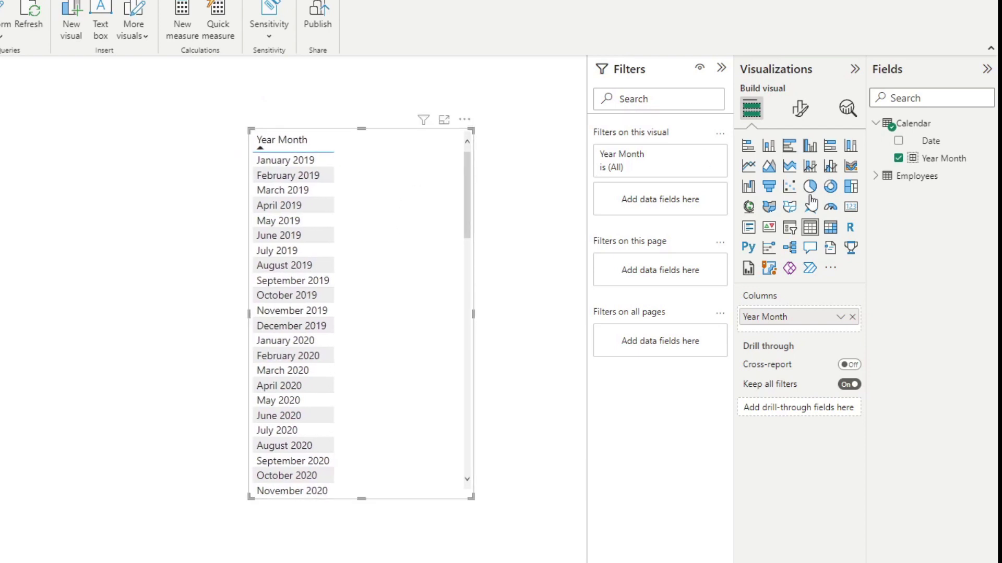
{"action": "left_click", "coordinate": [879, 178]}
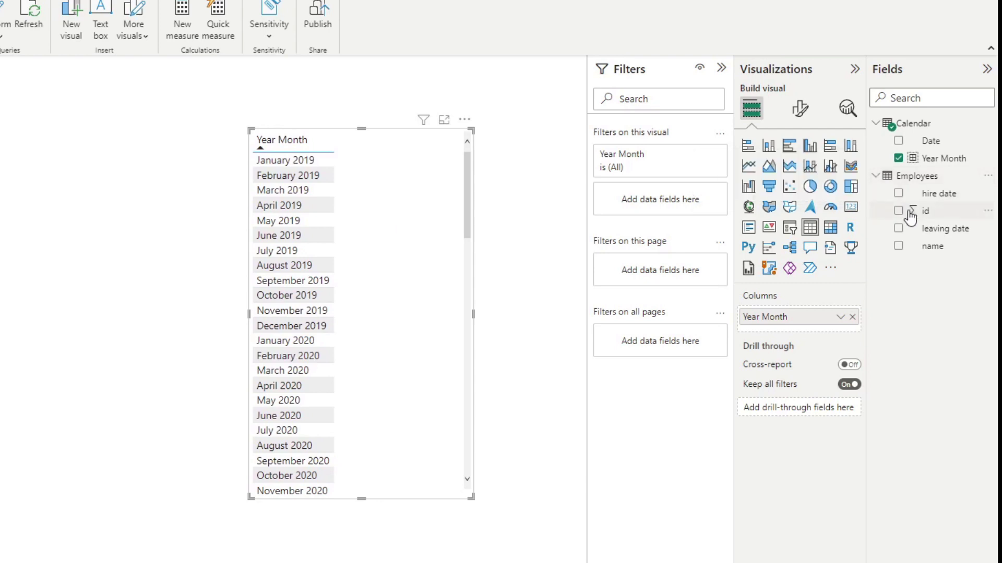
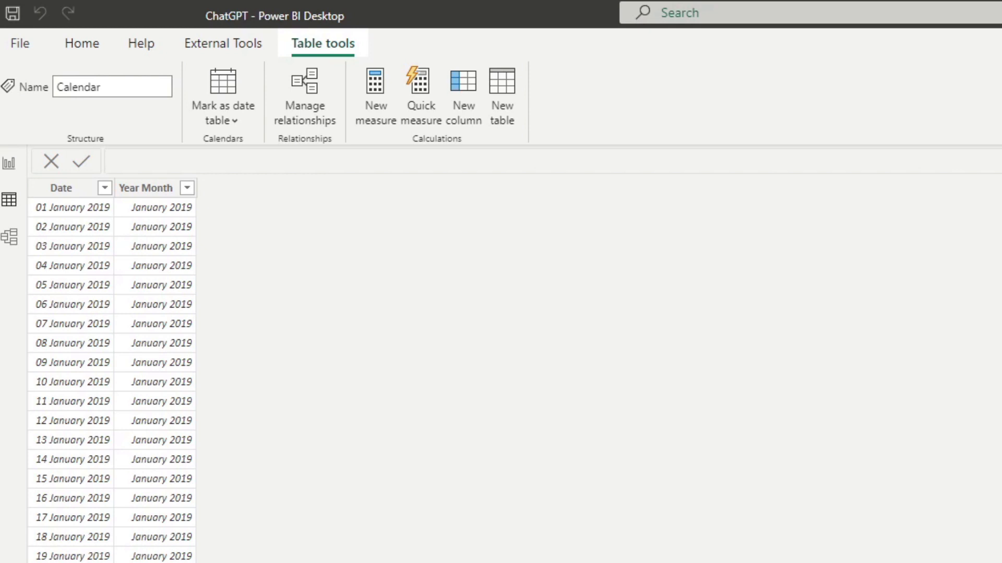
- Start a ChatGPT prompt describing the Employees table of unique employees with id, name, hire date and leaving date, checking it against the Power BI table
{"action": "left_click", "coordinate": [14, 528]}
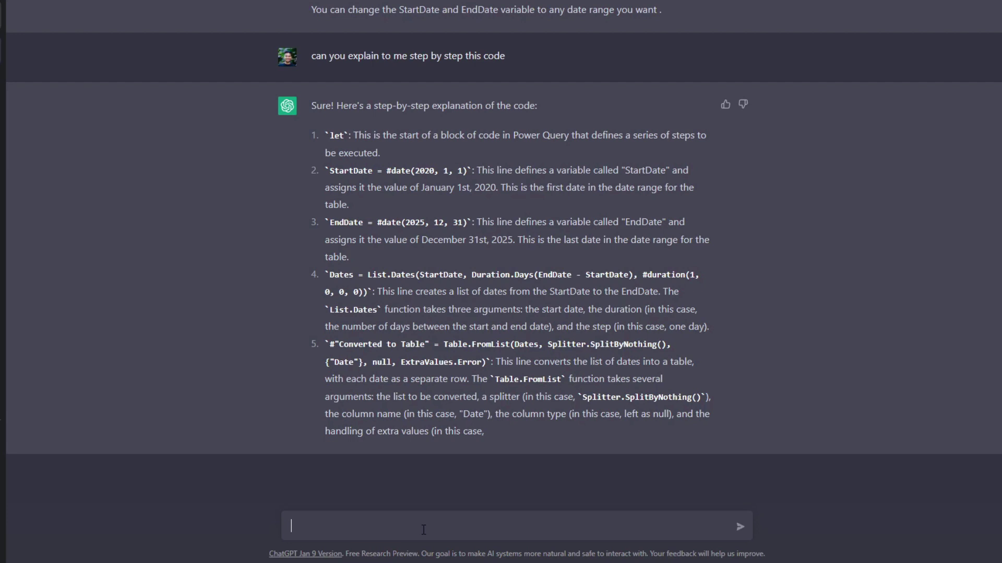
{"action": "type", "text": "I have a table of employees called Employees. Each row in this table is a unique list of"}
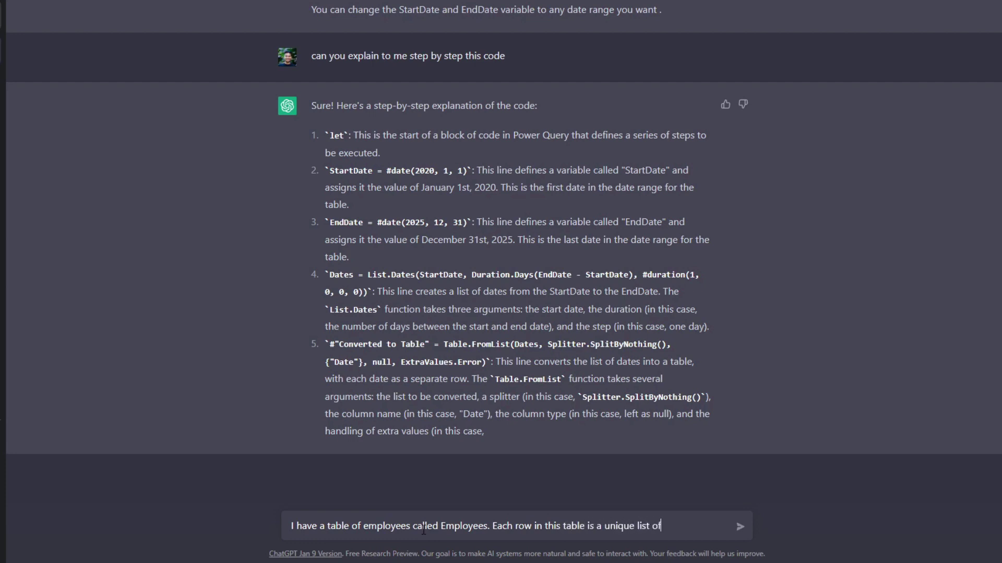
{"action": "type", "text": " employees and it has "}
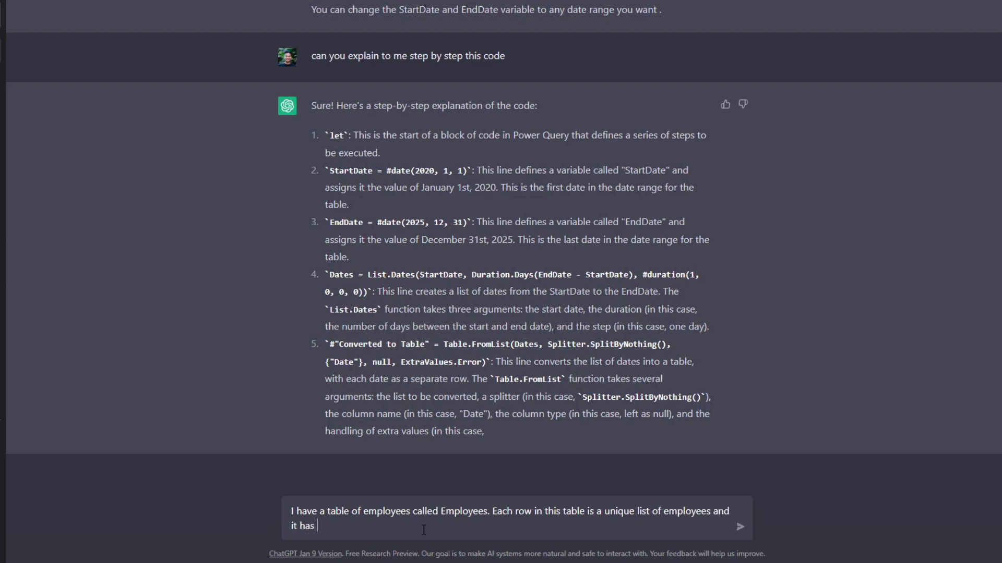
{"action": "type", "text": "a few columns such as id, name, hire date,"}
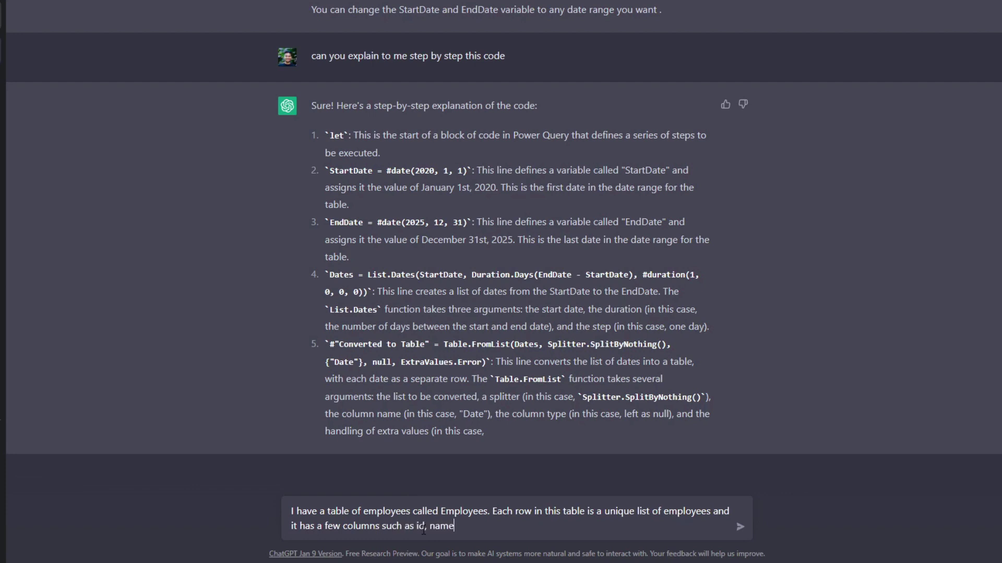
{"action": "key", "text": "BackSpace"}
{"action": "key", "text": "BackSpace"}
{"action": "type", "text": "and leaving date"}
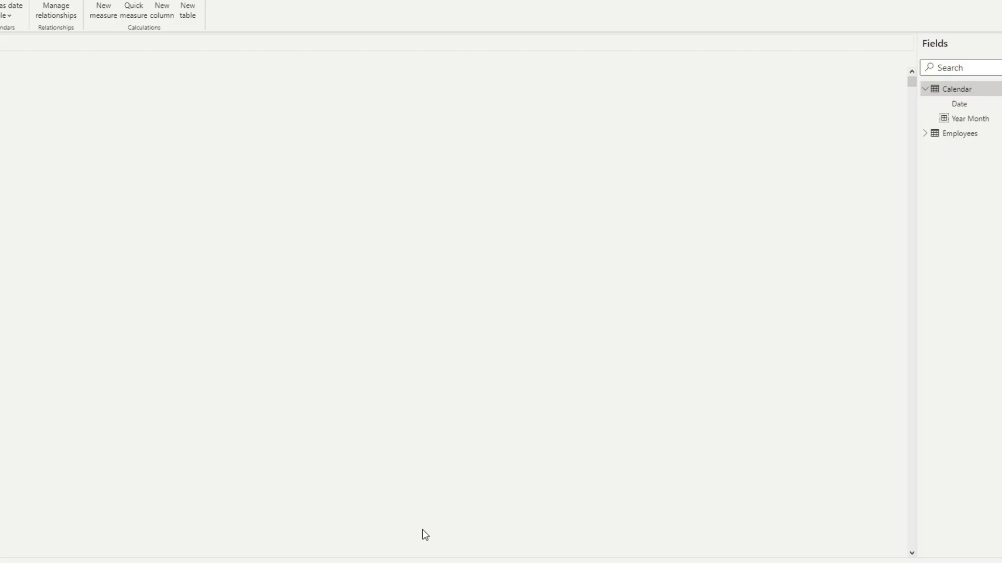
{"action": "left_click", "coordinate": [981, 134]}
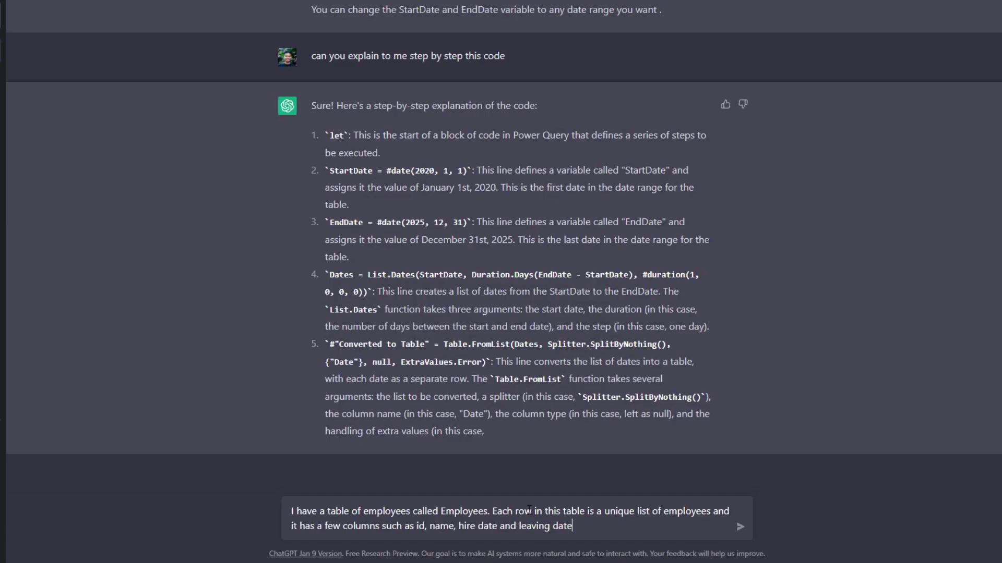
- Complete the ChatGPT prompt with "I want a DAX measure that calculates my monthly attrition" and send it
{"action": "type", "text": "I want a "}
{"action": "type", "text": "DAX measure "}
{"action": "type", "text": "that calcu"}
{"action": "type", "text": "lates my mont"}
{"action": "type", "text": "hly attrition"}
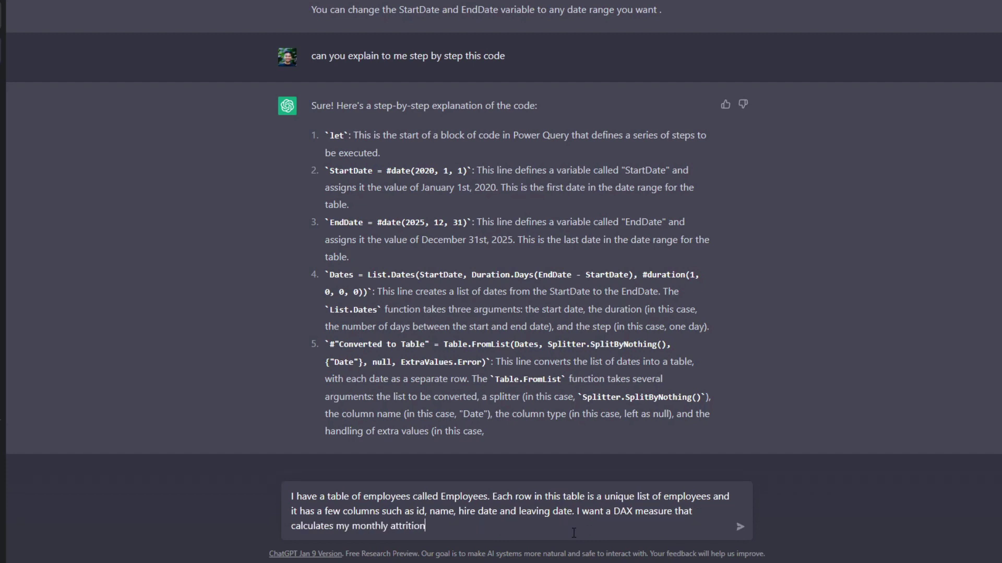
{"action": "key", "text": "Return"}
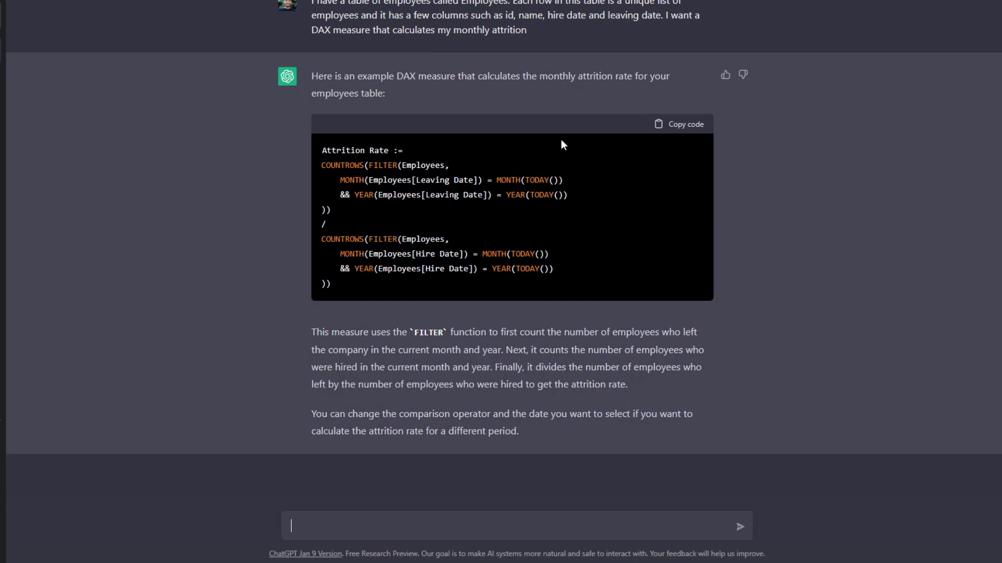
- Copy the generated DAX code and create the Attrition Rate measure from it in Power BI's Employees table
{"action": "left_click", "coordinate": [685, 130]}
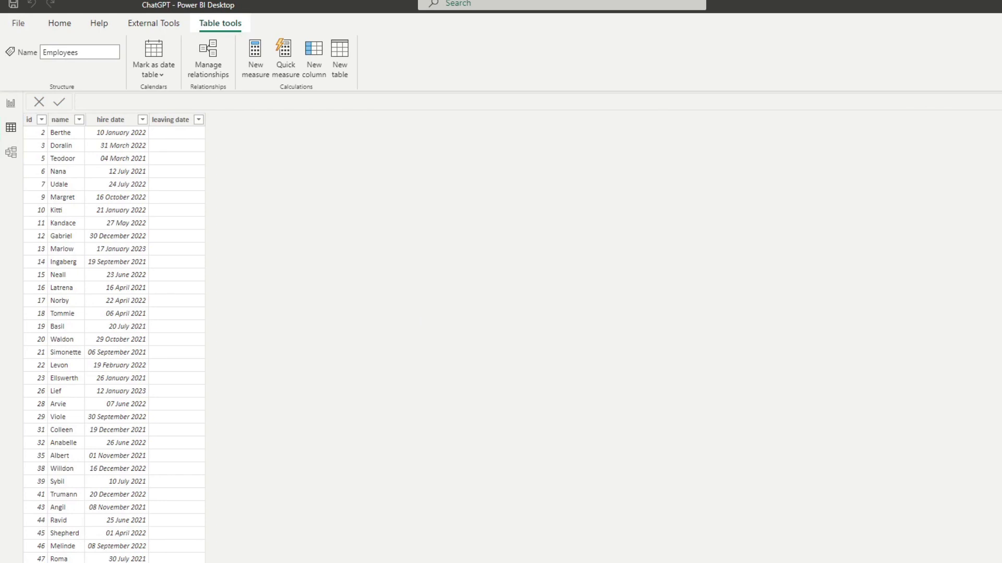
{"action": "right_click", "coordinate": [986, 194]}
{"action": "left_click", "coordinate": [993, 202]}
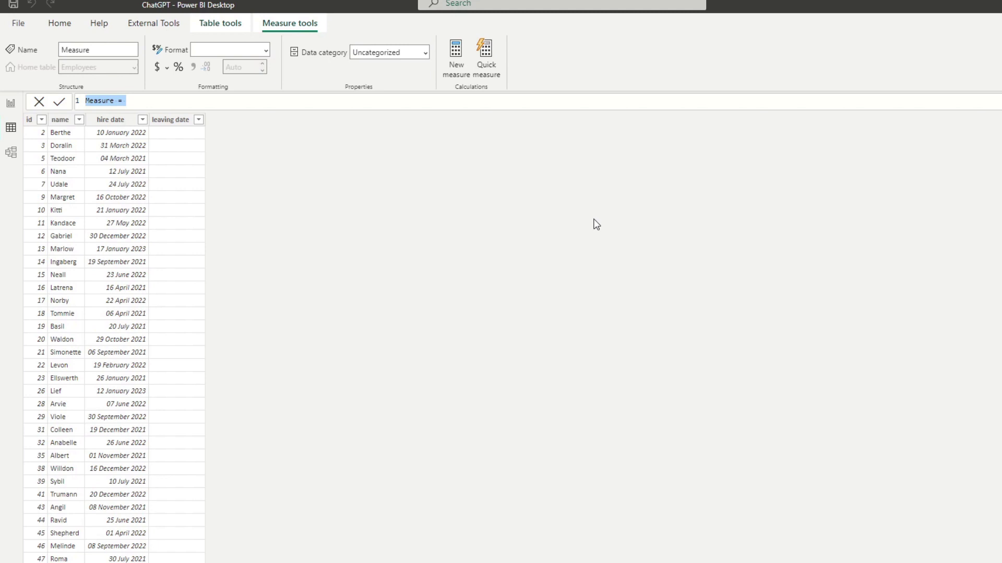
{"action": "key", "text": "ctrl+v"}
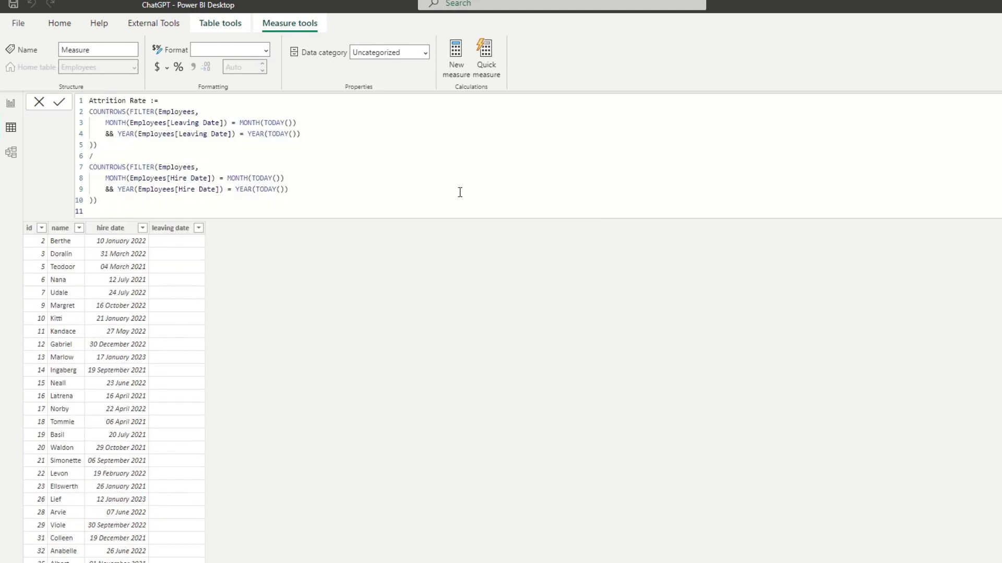
{"action": "key", "text": "Return"}
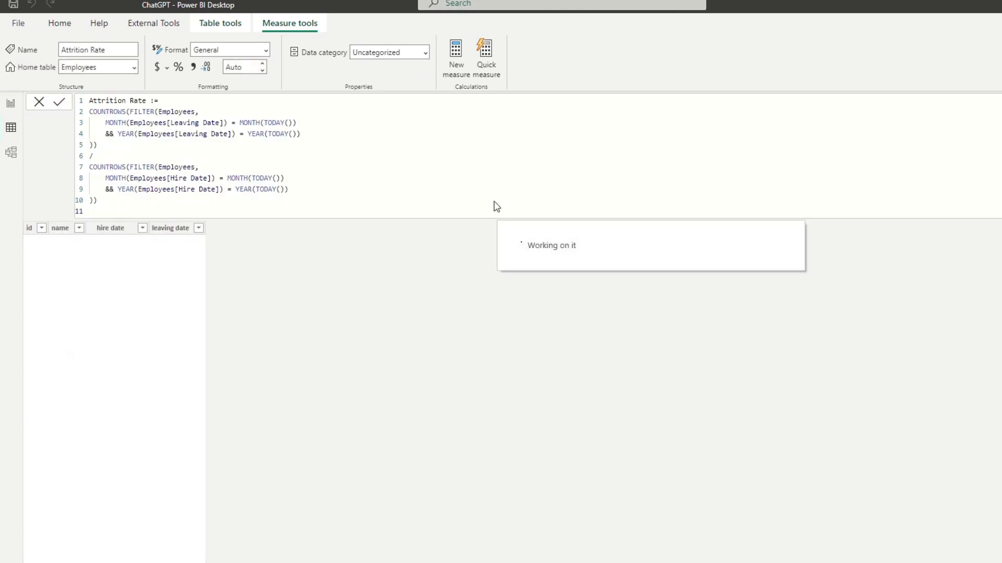
- Add the Attrition Rate measure to the Year Month table visual on the report page
{"action": "left_click", "coordinate": [11, 107]}
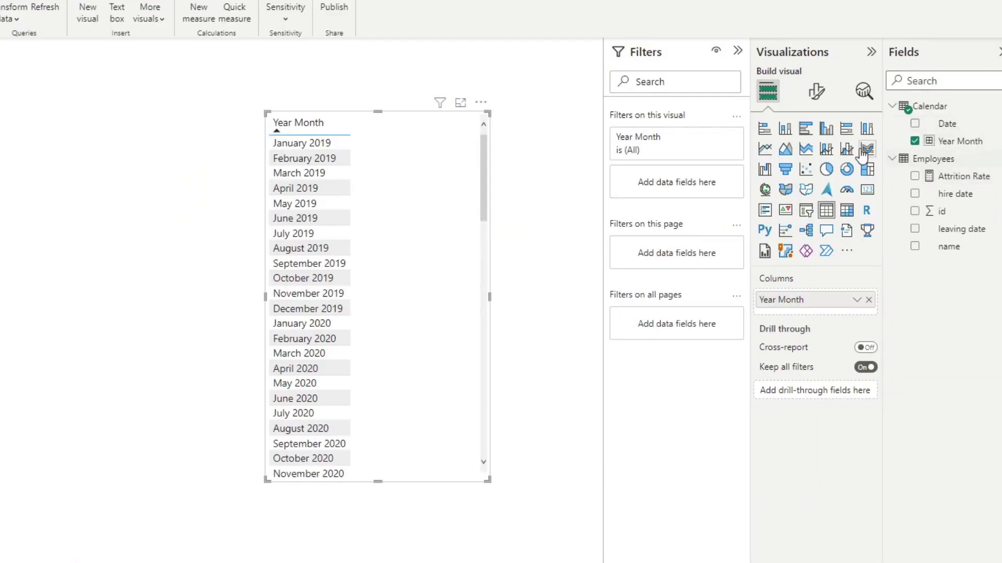
{"action": "left_click", "coordinate": [2, 157]}
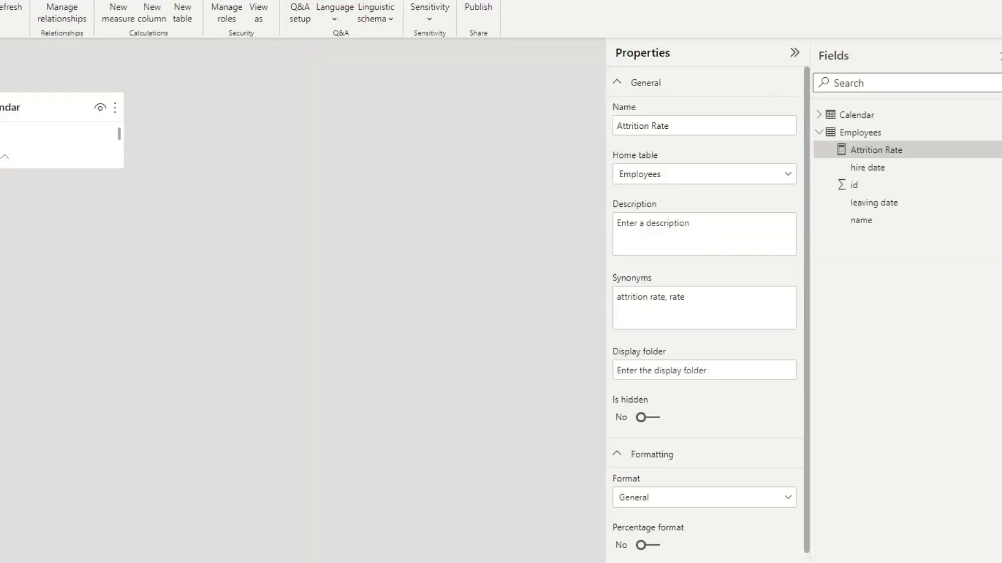
{"action": "left_click", "coordinate": [3, 107]}
{"action": "left_click_drag", "start_coordinate": [934, 176], "coordinate": [453, 201]}
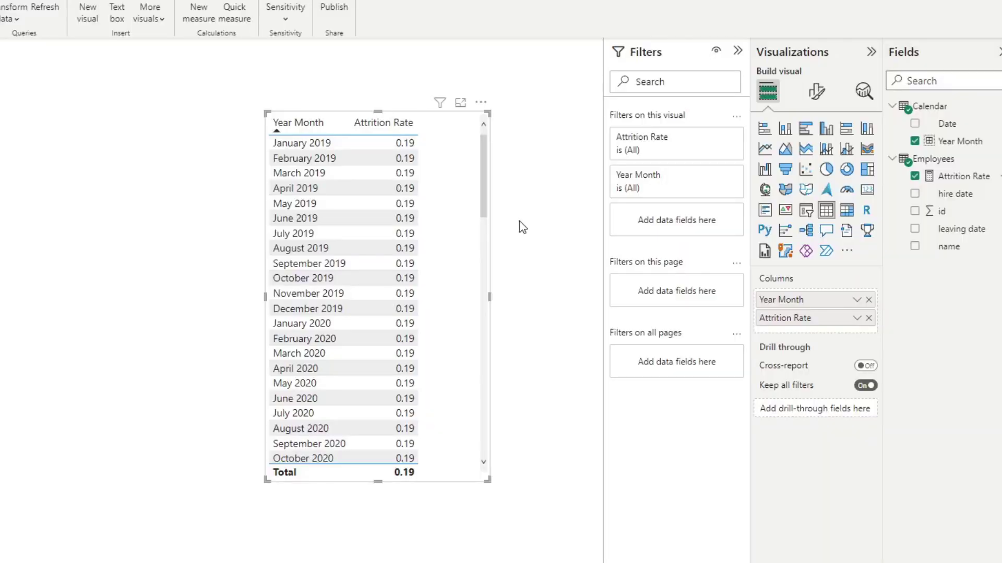
- Reposition the table visual and compare its monthly Attrition Rate values with the measure's DAX formula
{"action": "left_click_drag", "start_coordinate": [469, 215], "coordinate": [499, 207]}
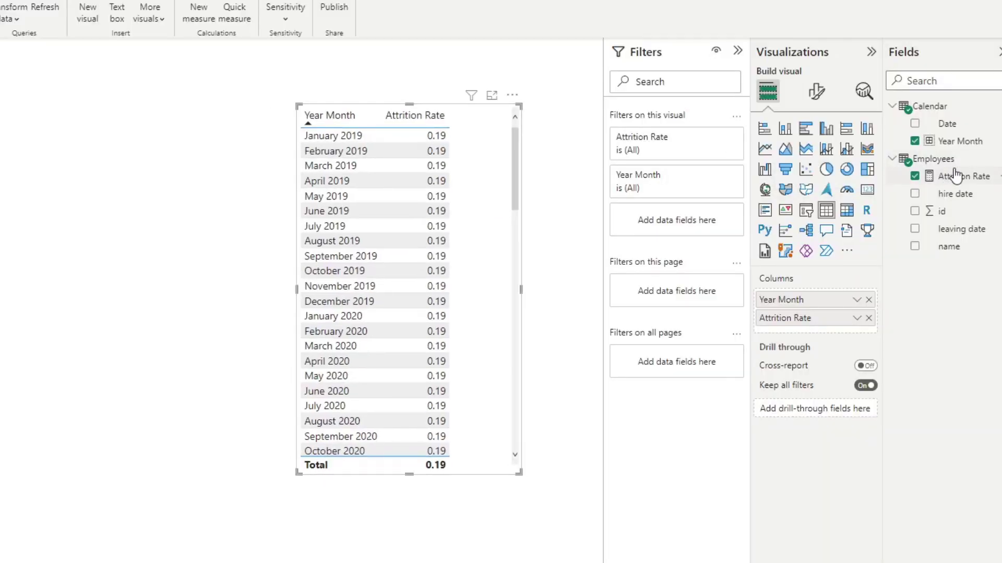
{"action": "left_click", "coordinate": [941, 183]}
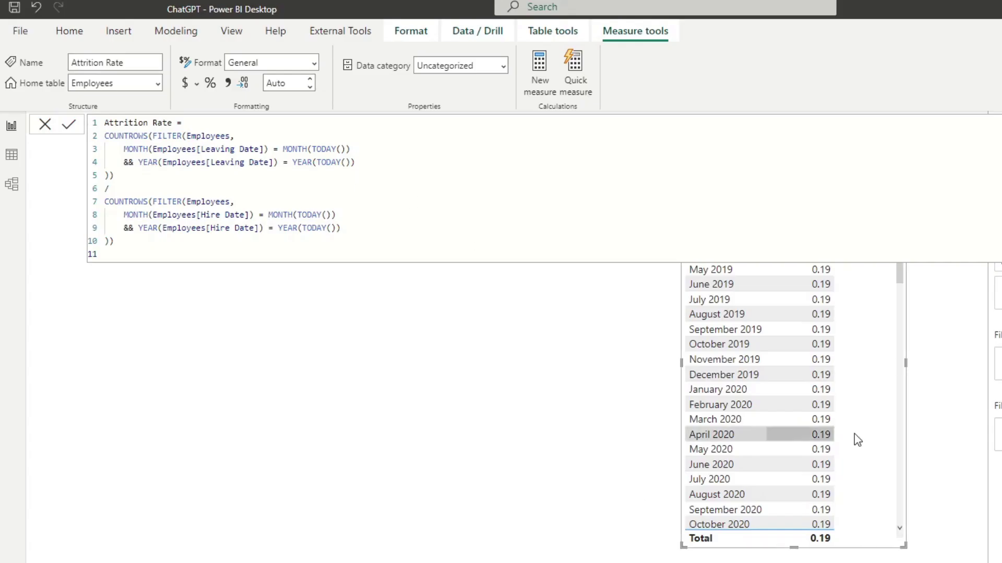
{"action": "left_click", "coordinate": [857, 439]}
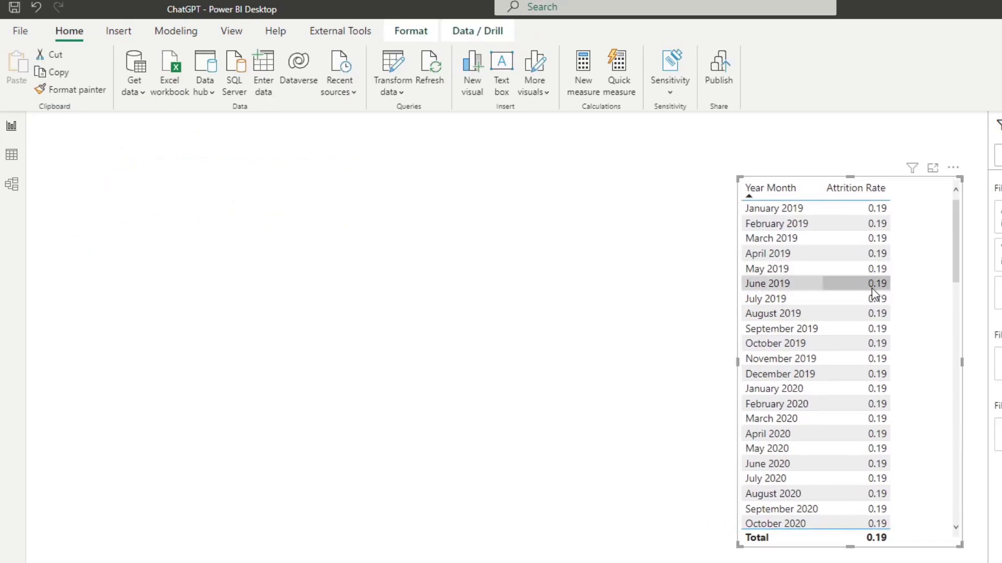
{"action": "scroll", "coordinate": [878, 303], "scroll_direction": "down", "scroll_amount": 3}
{"action": "scroll", "coordinate": [879, 302], "scroll_direction": "down", "scroll_amount": 15}
{"action": "scroll", "coordinate": [878, 302], "scroll_direction": "up", "scroll_amount": 10}
{"action": "scroll", "coordinate": [880, 306], "scroll_direction": "up", "scroll_amount": 10}
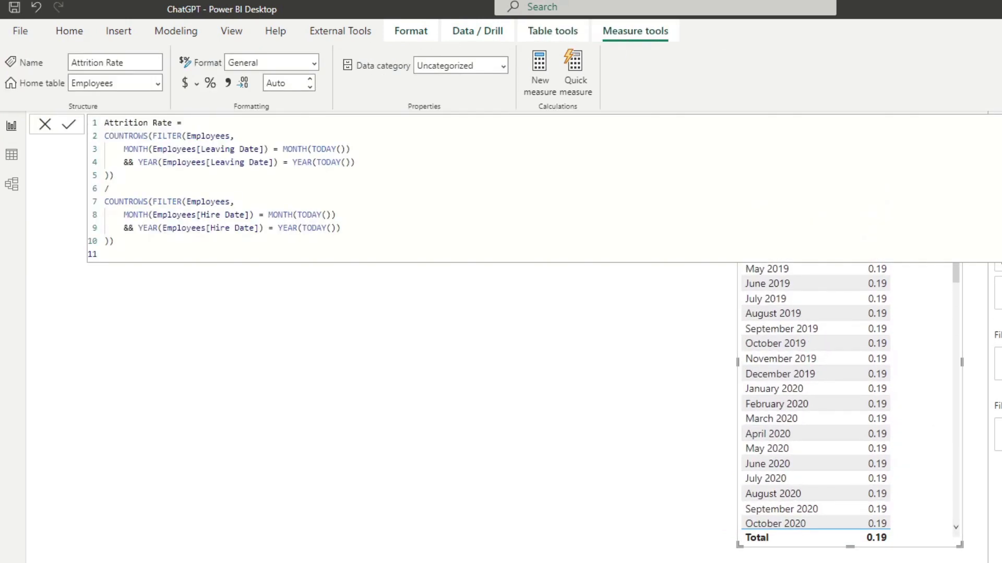
{"action": "left_click", "coordinate": [890, 283]}
{"action": "left_click_drag", "start_coordinate": [351, 150], "coordinate": [293, 165]}
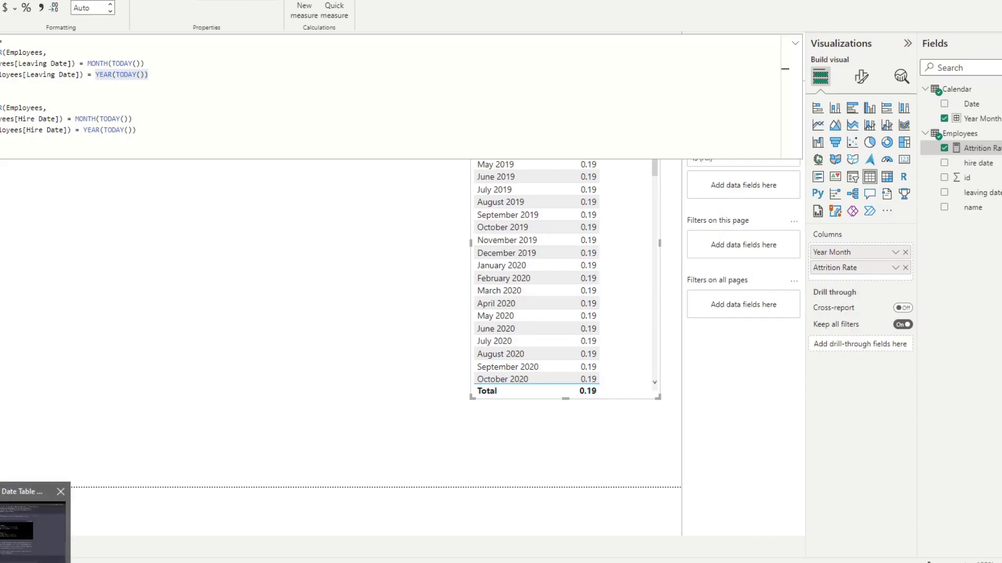
- Reply in ChatGPT: "this result is incorrect. I have a Calendar table with a list of dates. I want the dax measure to take this into account"
{"action": "left_click", "coordinate": [33, 514]}
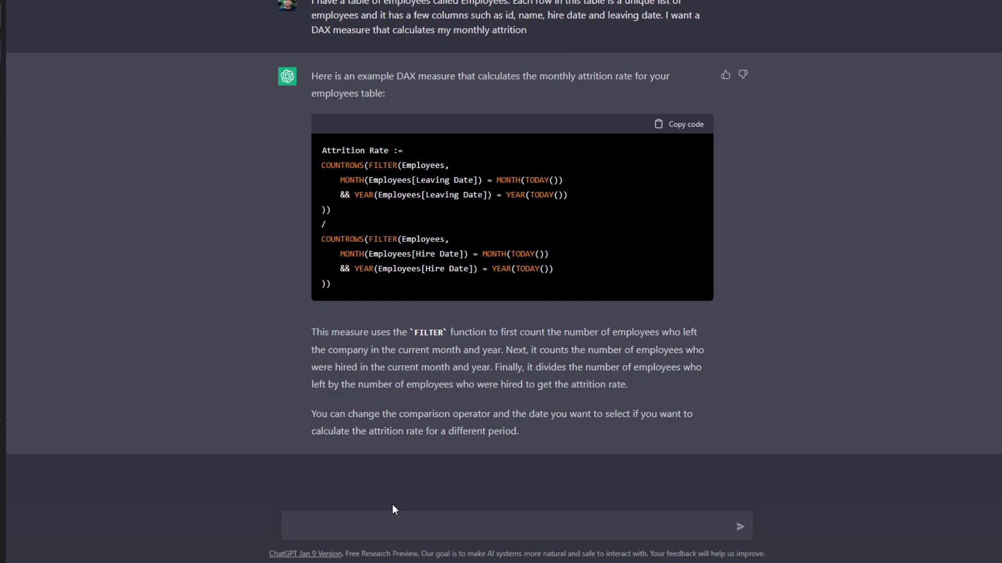
{"action": "left_click", "coordinate": [405, 521]}
{"action": "type", "text": "this result is incorrect. I "}
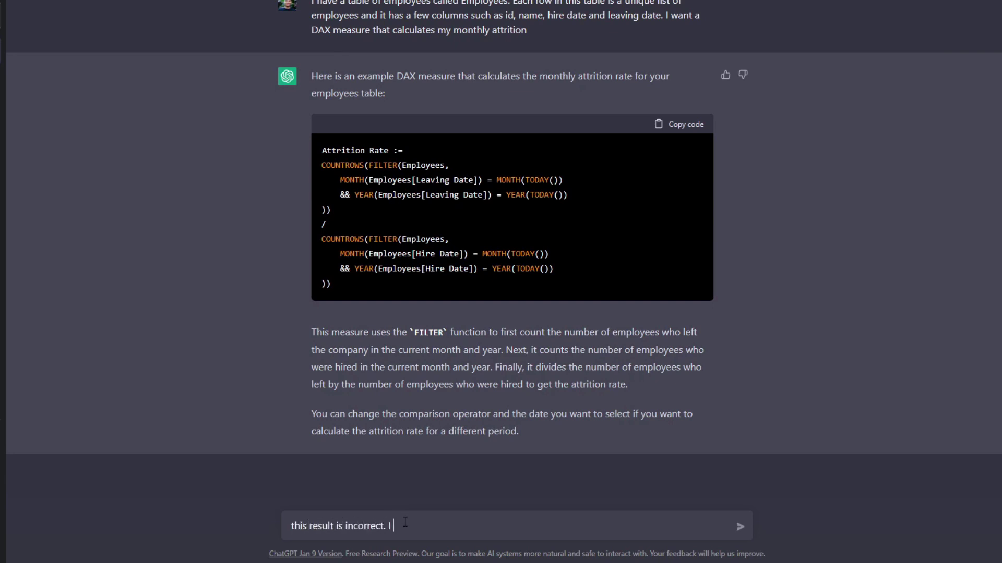
{"action": "type", "text": "want"}
{"action": "key", "text": "BackSpace"}
{"action": "key", "text": "BackSpace"}
{"action": "key", "text": "BackSpace"}
{"action": "key", "text": "BackSpace"}
{"action": "type", "text": "have a Calendar table with a list of dates. I want"}
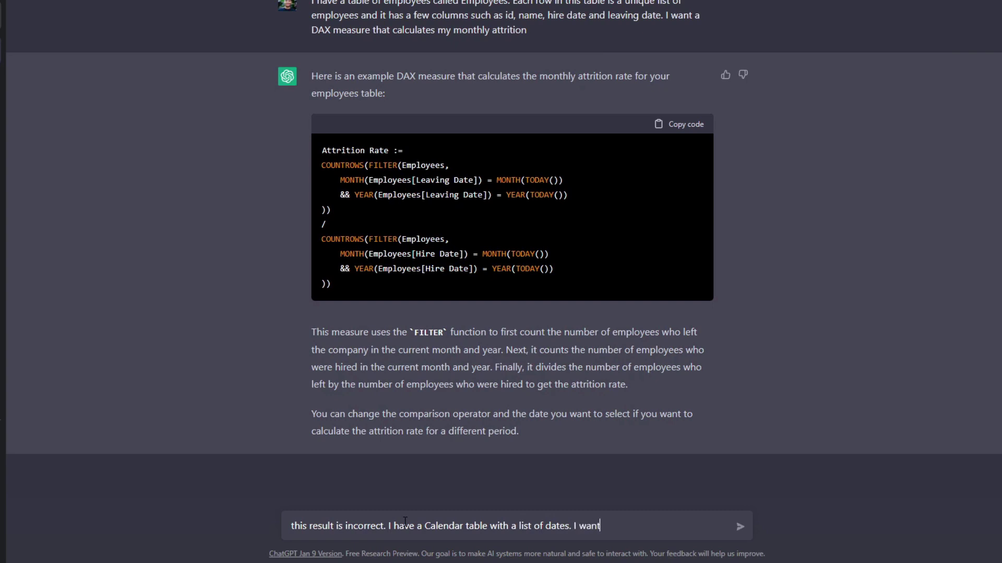
{"action": "type", "text": " the dax measure to take this into account"}
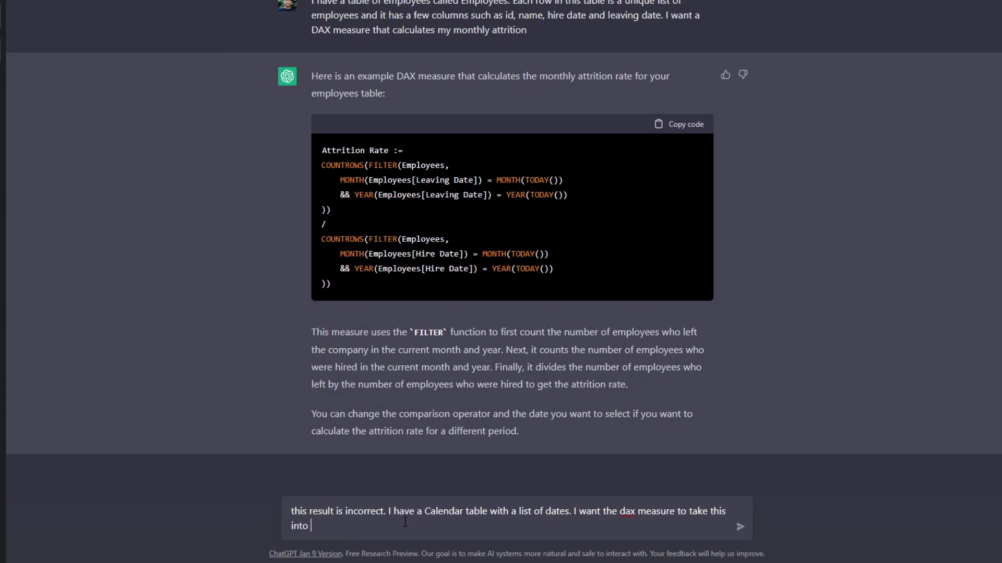
{"action": "key", "text": "Return"}
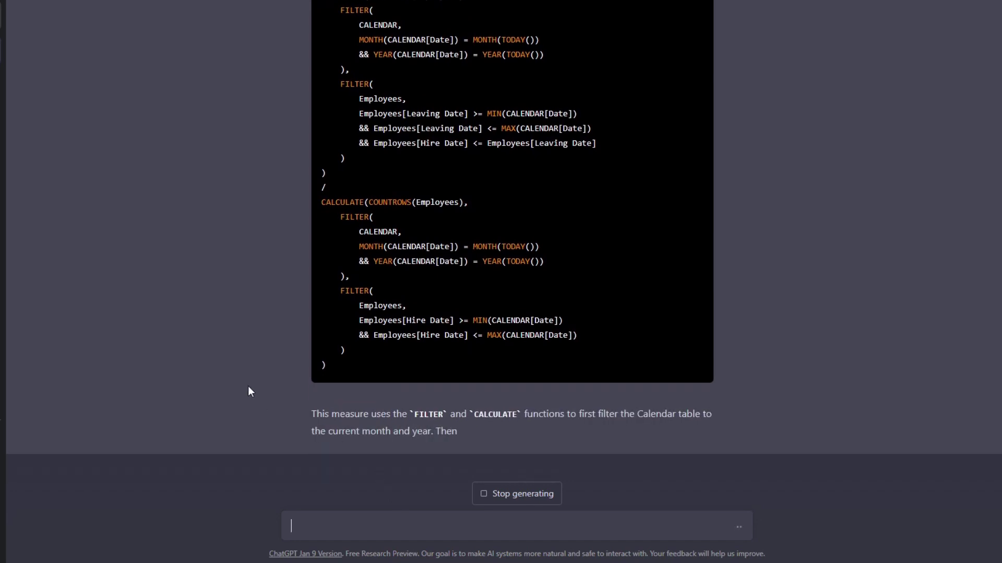
- Read the revised Attrition Rate measure and check how its filters use the Calendar table and today's date
{"action": "scroll", "coordinate": [230, 369], "scroll_direction": "up", "scroll_amount": 1}
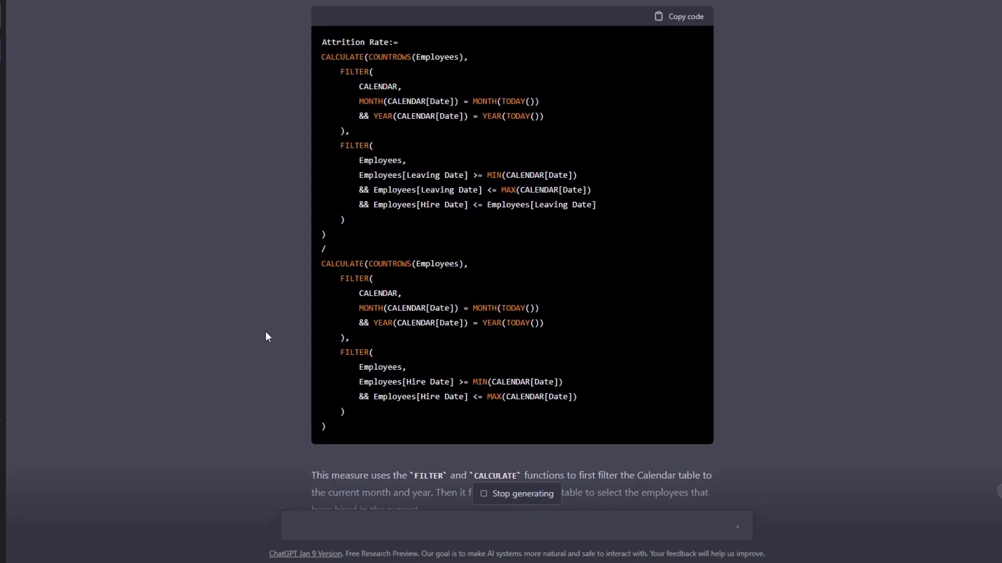
{"action": "scroll", "coordinate": [846, 346], "scroll_direction": "down", "scroll_amount": 2}
{"action": "scroll", "coordinate": [838, 360], "scroll_direction": "up", "scroll_amount": 4}
{"action": "scroll", "coordinate": [831, 287], "scroll_direction": "down", "scroll_amount": 1}
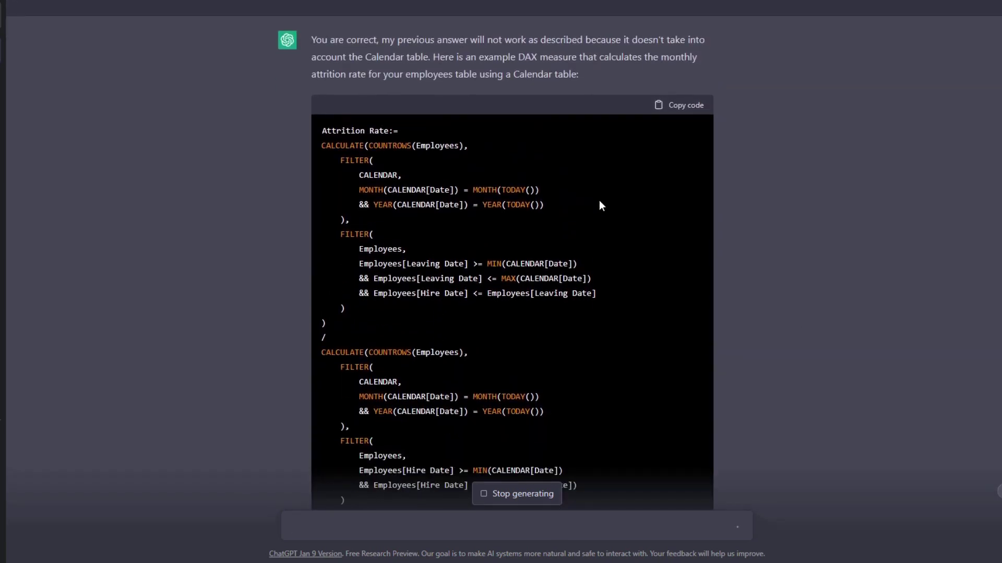
{"action": "scroll", "coordinate": [773, 311], "scroll_direction": "down", "scroll_amount": 2}
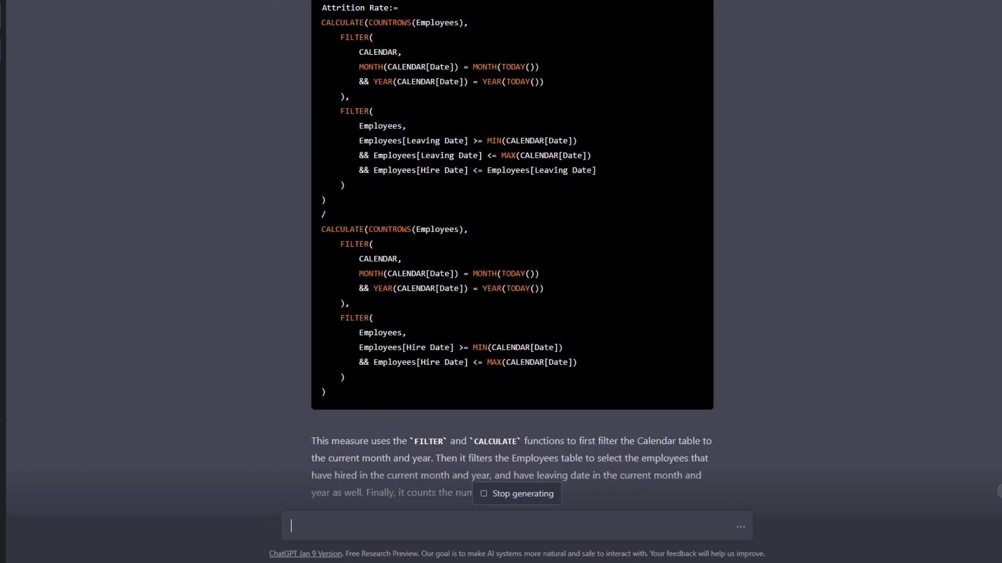
{"action": "scroll", "coordinate": [505, 334], "scroll_direction": "down", "scroll_amount": 1}
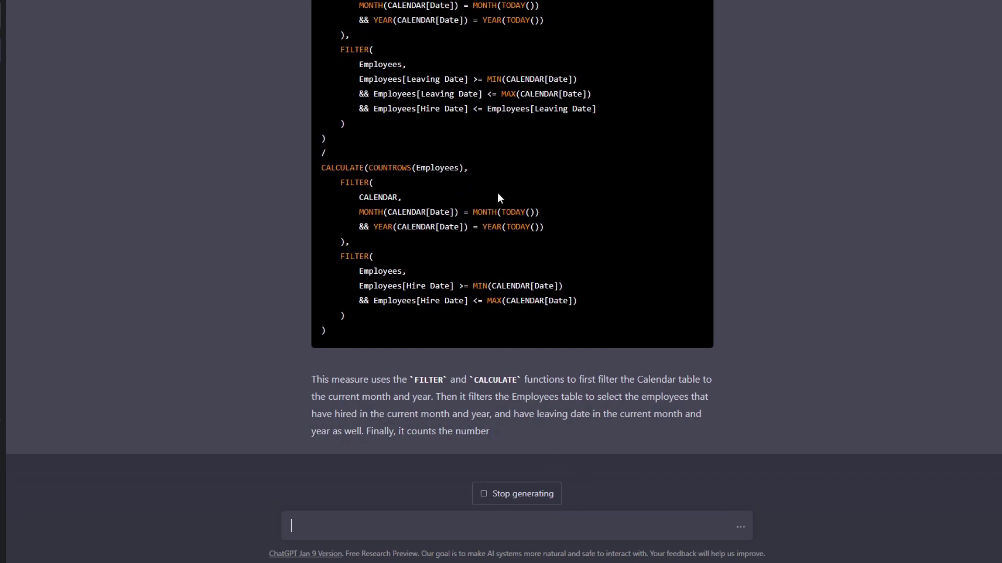
{"action": "scroll", "coordinate": [464, 303], "scroll_direction": "up", "scroll_amount": 1}
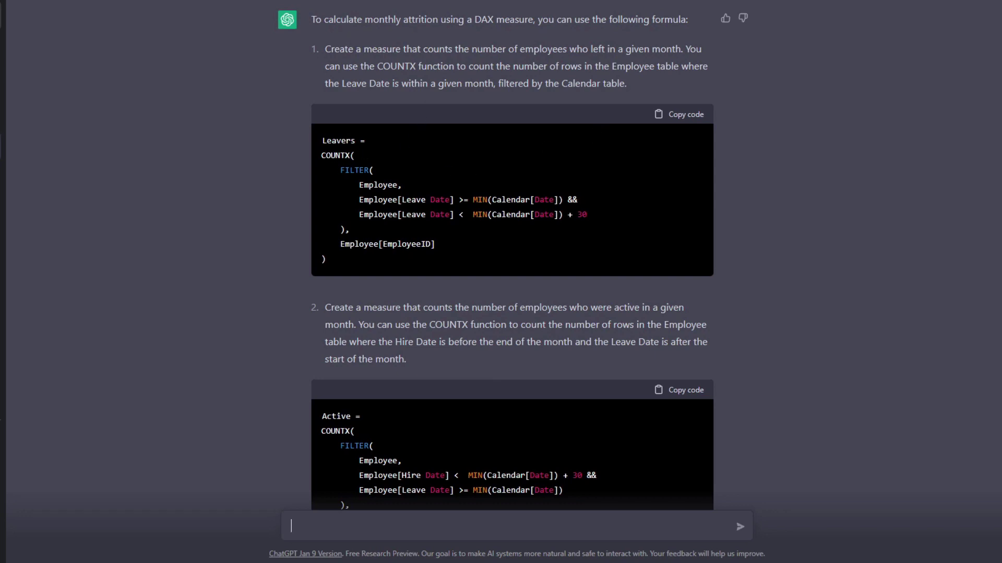
- Review the ChatGPT answer that splits attrition into Leavers, Active and Attrition Rate measures, and copy the Leavers code
{"action": "scroll", "coordinate": [346, 274], "scroll_direction": "down", "scroll_amount": 4}
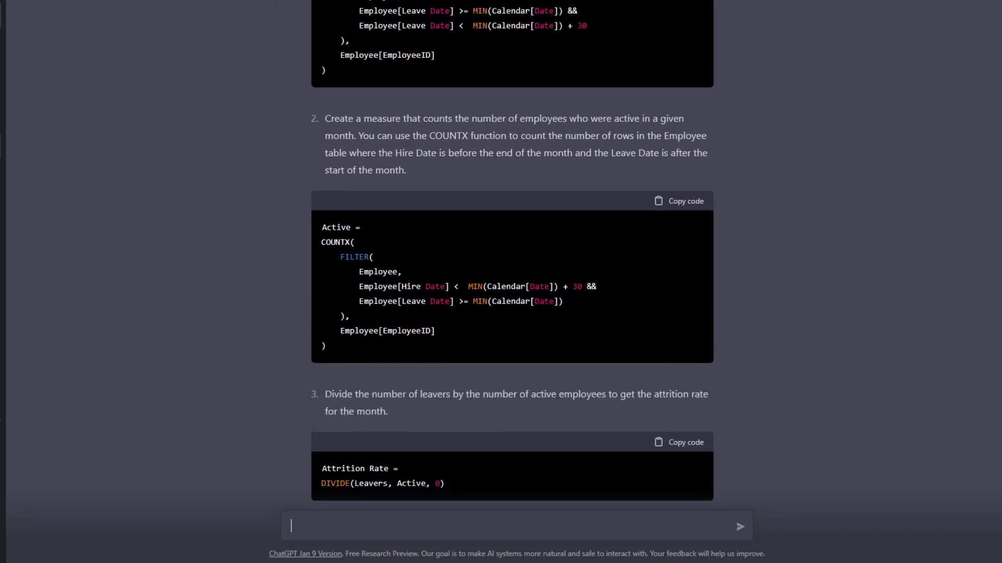
{"action": "scroll", "coordinate": [511, 260], "scroll_direction": "down", "scroll_amount": 1}
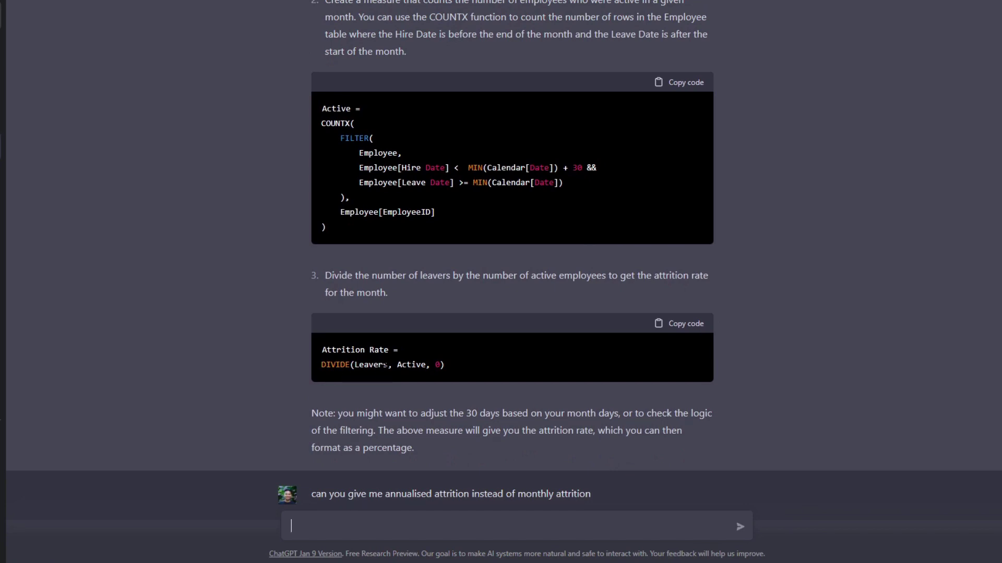
{"action": "scroll", "coordinate": [504, 266], "scroll_direction": "up", "scroll_amount": 8}
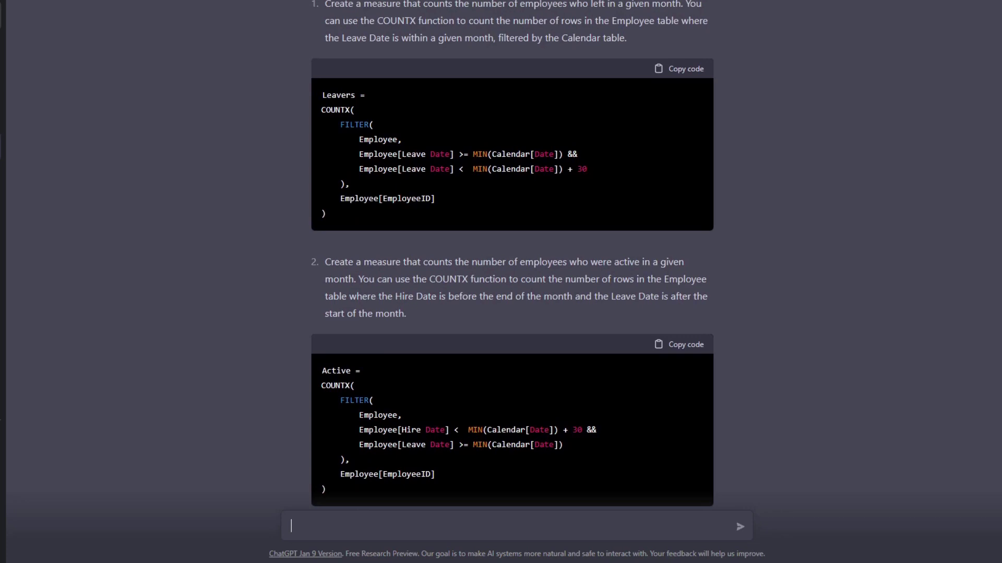
{"action": "left_click_drag", "start_coordinate": [329, 386], "coordinate": [521, 280]}
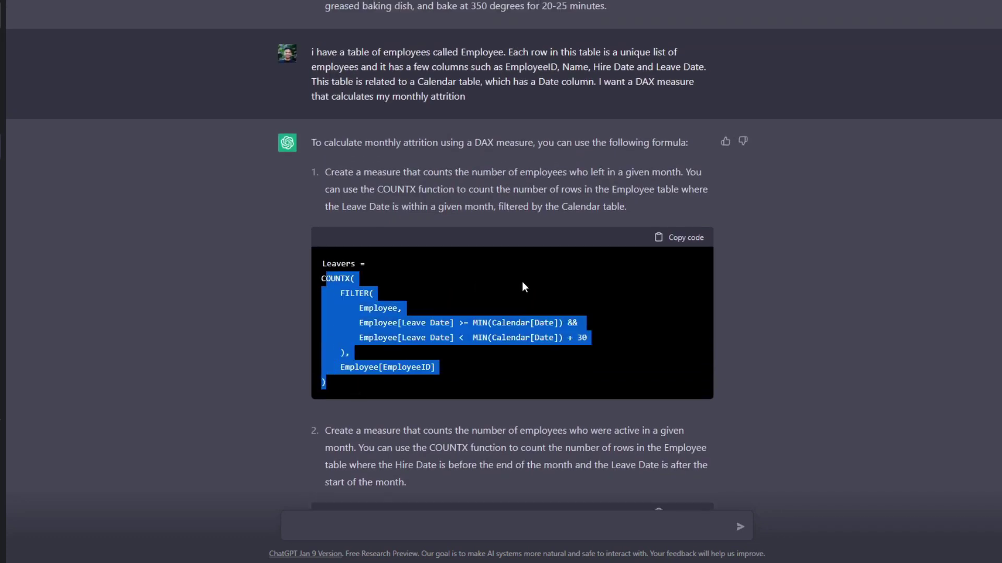
{"action": "left_click", "coordinate": [652, 280]}
{"action": "left_click", "coordinate": [685, 239]}
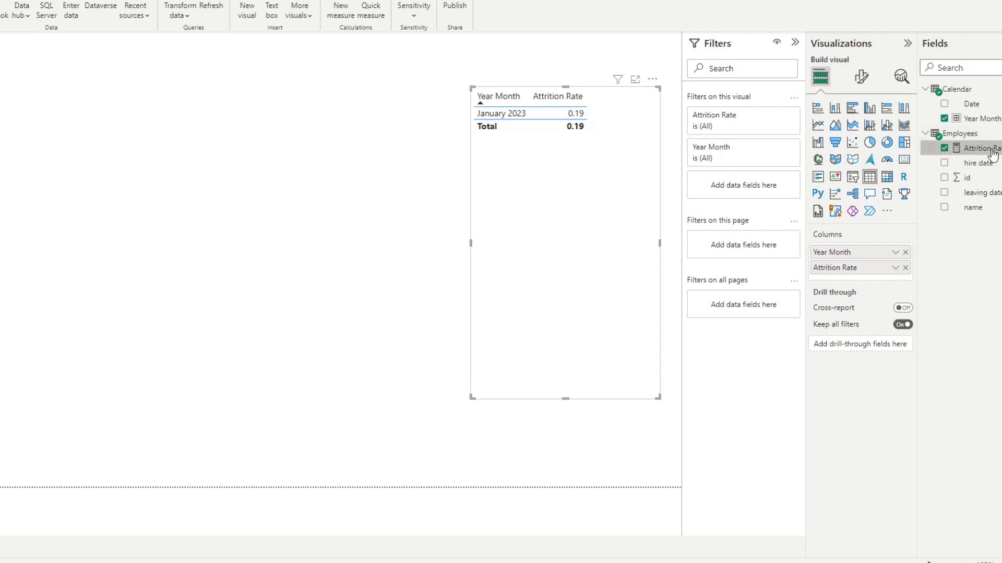
- Switch to Power BI and create a new measure in the Employees table from the copied Leavers code
{"action": "left_click", "coordinate": [991, 150]}
{"action": "right_click", "coordinate": [970, 137]}
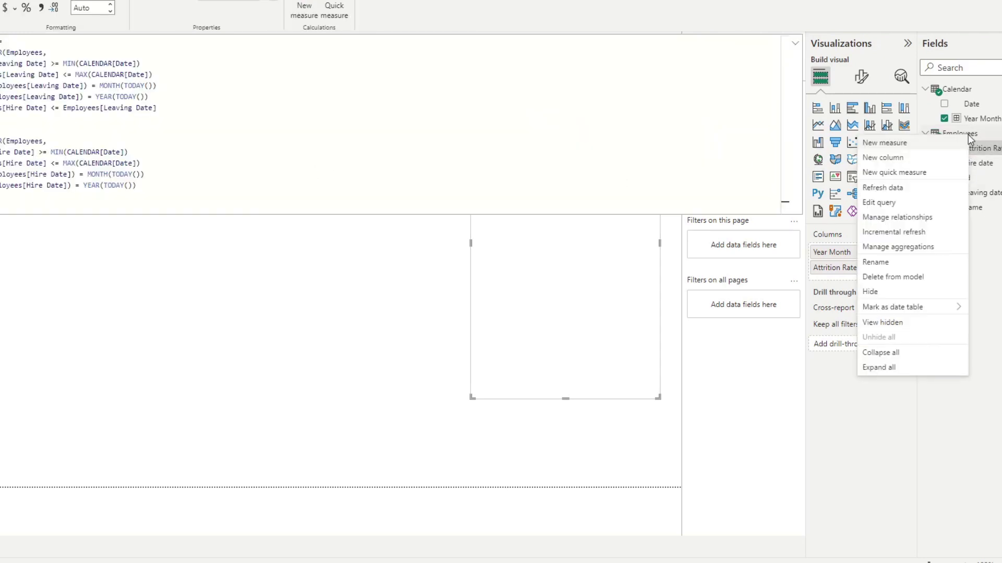
{"action": "left_click", "coordinate": [885, 142]}
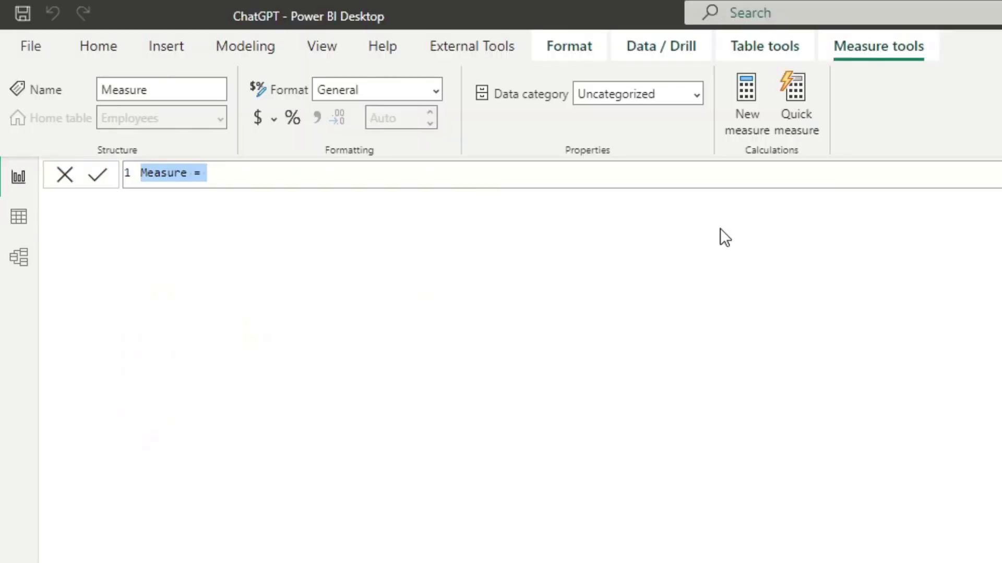
{"action": "key", "text": "ctrl+v"}
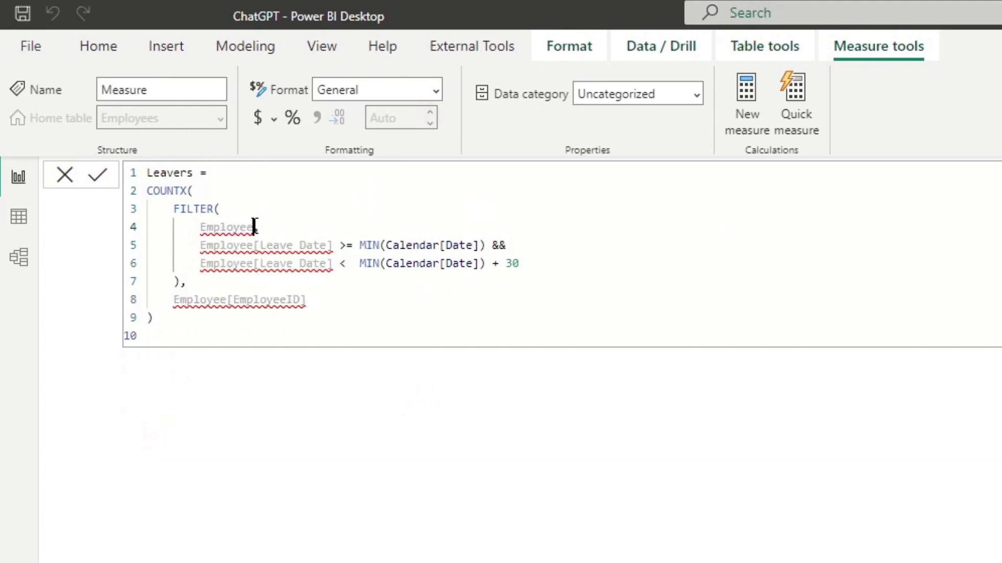
- In the Leavers measure's FILTER, change the table name to Employees and both date references to Employees[leaving date]
{"action": "left_click", "coordinate": [254, 227]}
{"action": "type", "text": "s"}
{"action": "left_click", "coordinate": [253, 246]}
{"action": "type", "text": "s[leaving date]"}
{"action": "left_click_drag", "start_coordinate": [433, 245], "coordinate": [358, 246]}
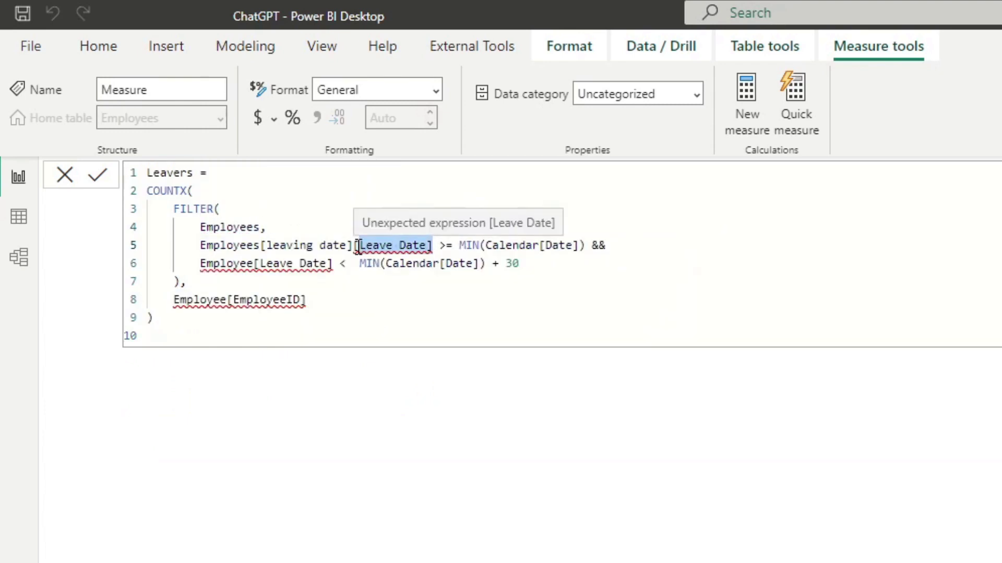
{"action": "key", "text": "BackSpace"}
{"action": "key", "text": "BackSpace"}
{"action": "left_click", "coordinate": [254, 263]}
{"action": "type", "text": "s[leaving date]"}
{"action": "left_click_drag", "start_coordinate": [433, 264], "coordinate": [358, 264]}
{"action": "key", "text": "BackSpace"}
{"action": "key", "text": "BackSpace"}
- Change the column counted by the Leavers measure to Employees[id] and finish its formula
{"action": "left_click", "coordinate": [226, 300]}
{"action": "type", "text": "s[id]"}
{"action": "left_click_drag", "start_coordinate": [365, 299], "coordinate": [260, 300]}
{"action": "key", "text": "BackSpace"}
{"action": "key", "text": "Return"}
{"action": "key", "text": "Up"}
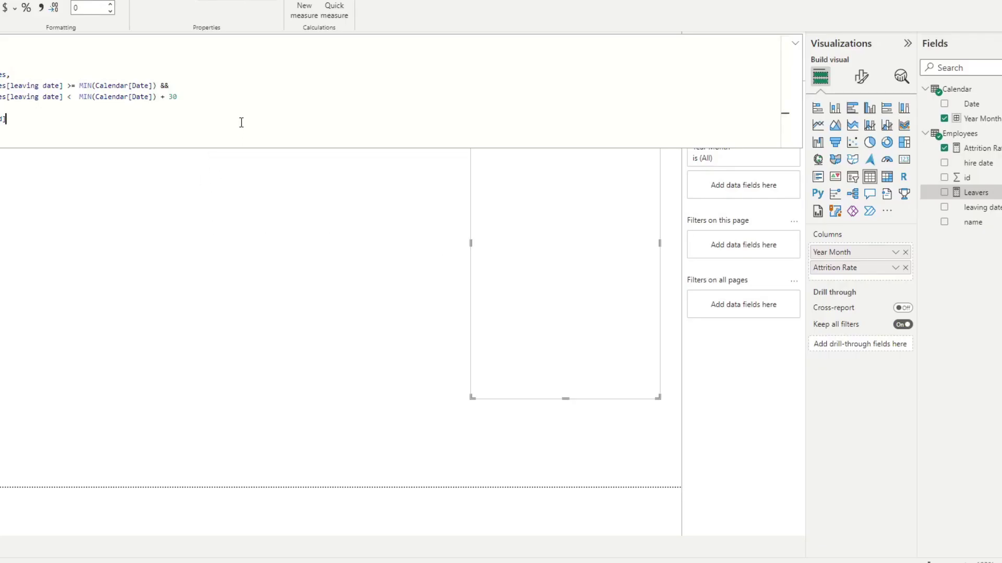
- Replace Attrition Rate with the Leavers measure in the Year Month table visual and make the visual taller
{"action": "left_click_drag", "start_coordinate": [979, 198], "coordinate": [624, 249]}
{"action": "left_click", "coordinate": [363, 294]}
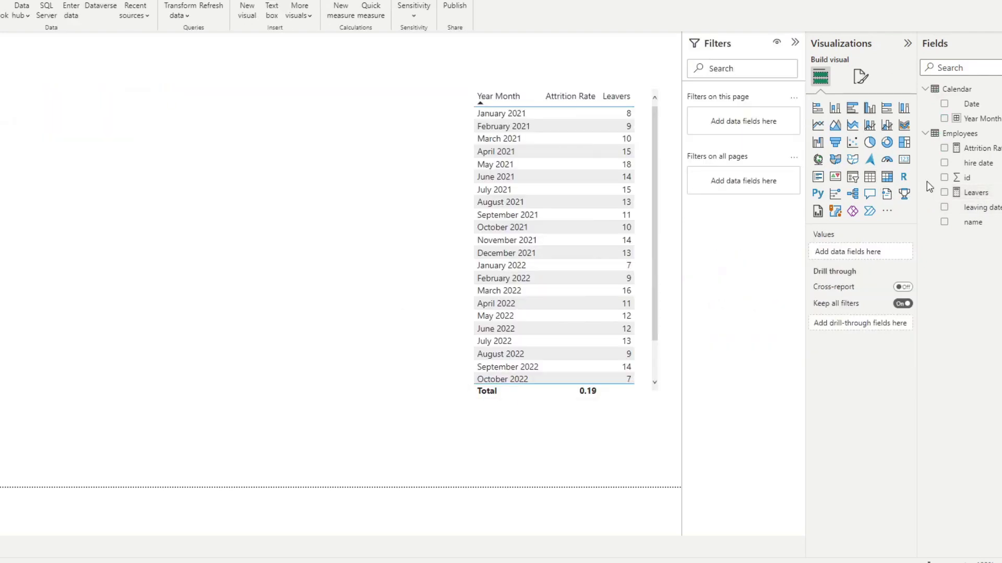
{"action": "left_click", "coordinate": [648, 157]}
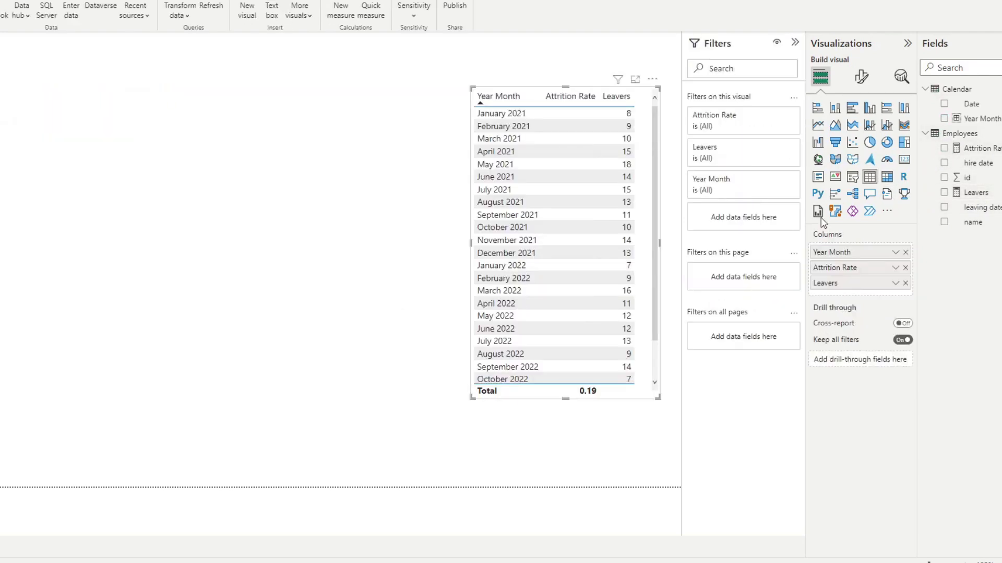
{"action": "left_click", "coordinate": [905, 267]}
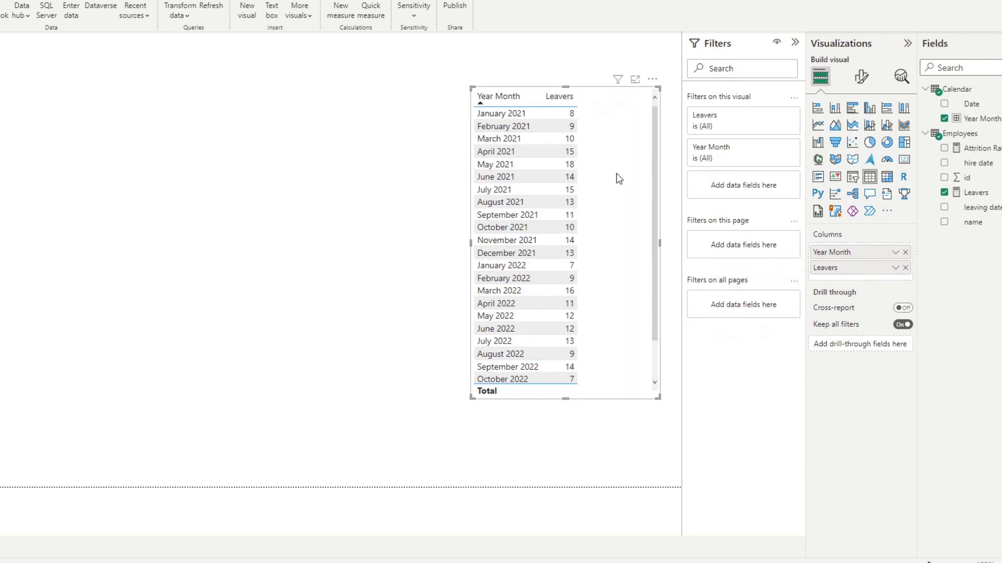
{"action": "scroll", "coordinate": [617, 181], "scroll_direction": "down", "scroll_amount": 1}
{"action": "scroll", "coordinate": [620, 178], "scroll_direction": "up", "scroll_amount": 1}
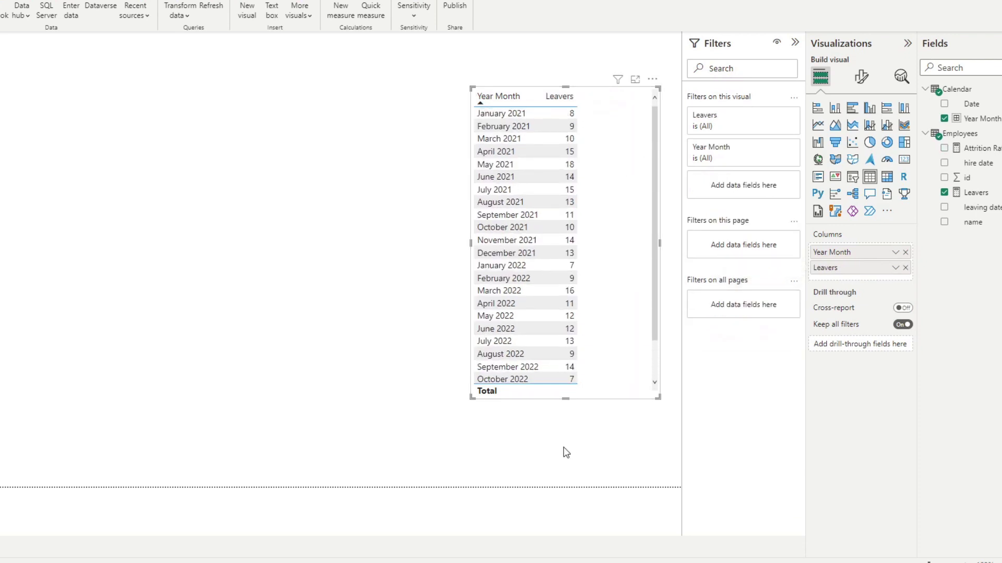
{"action": "left_click_drag", "start_coordinate": [566, 399], "coordinate": [561, 455]}
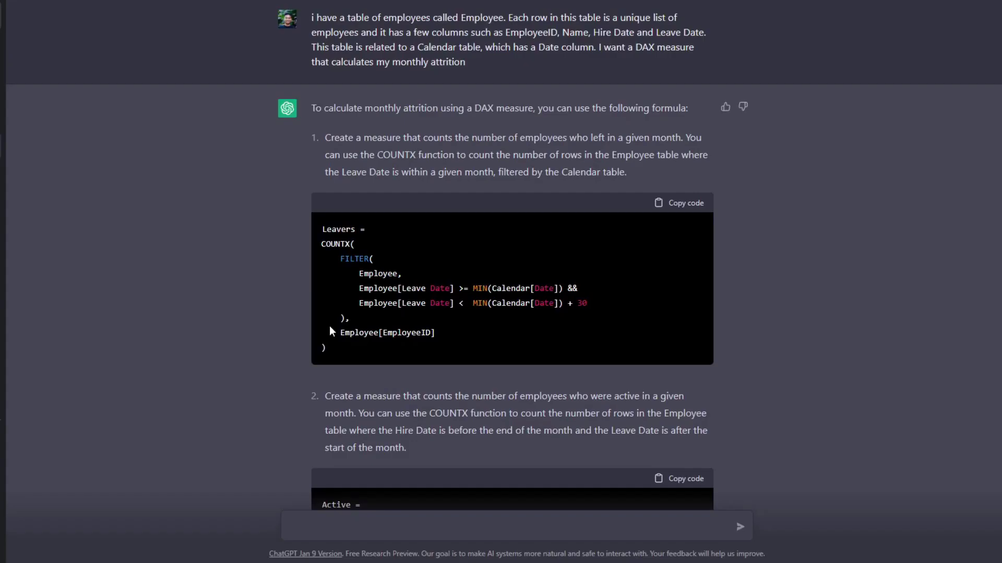
- Copy the Active measure code from ChatGPT and paste it into a new measure in Power BI
{"action": "scroll", "coordinate": [330, 332], "scroll_direction": "down", "scroll_amount": 6}
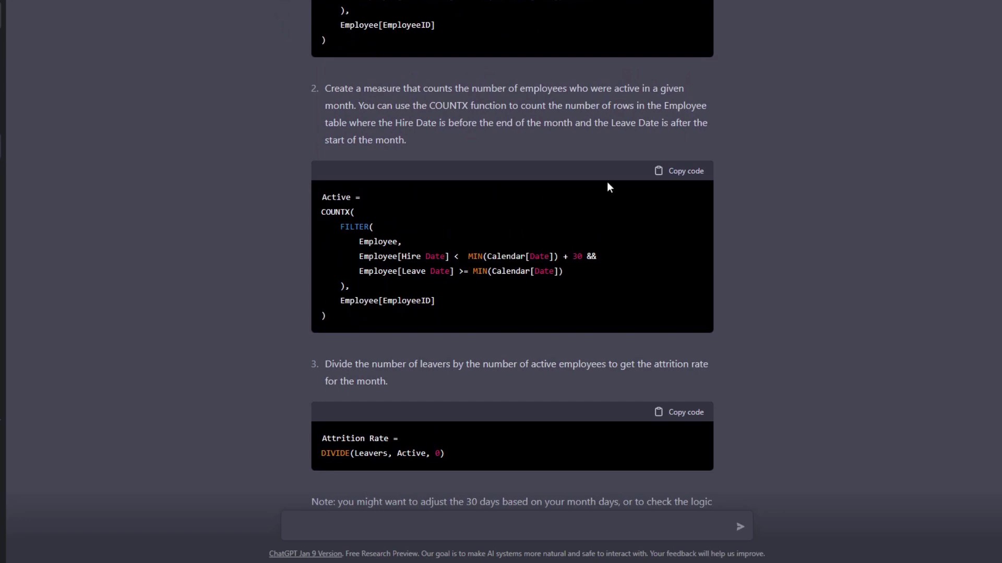
{"action": "left_click", "coordinate": [696, 172]}
{"action": "key", "text": "alt+Tab"}
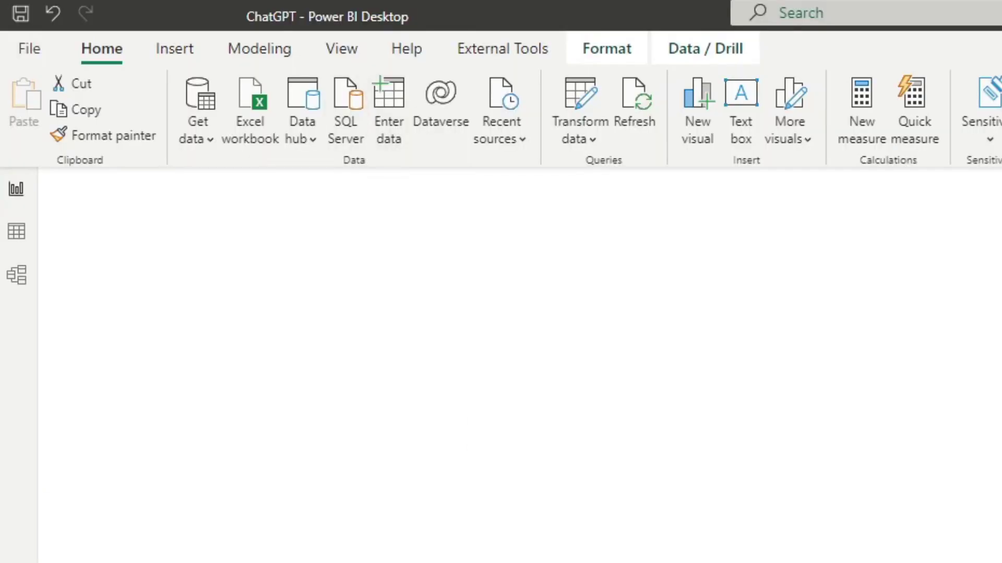
{"action": "left_click", "coordinate": [861, 110]}
{"action": "key", "text": "ctrl+v"}
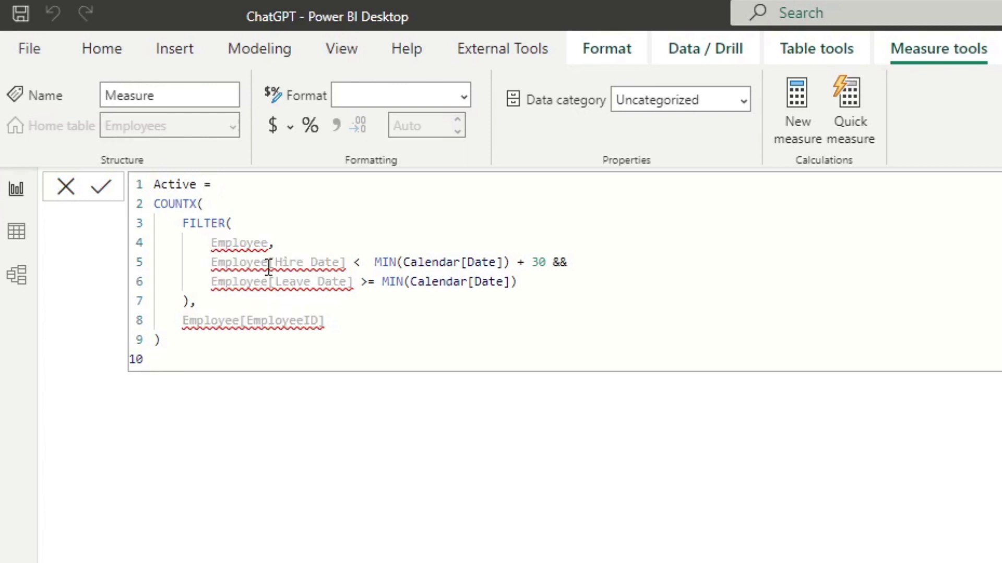
- In the Active measure's FILTER, change the table name to Employees and the hire date reference to Employees[hire date]
{"action": "left_click", "coordinate": [260, 281]}
{"action": "left_click", "coordinate": [268, 243]}
{"action": "type", "text": "s"}
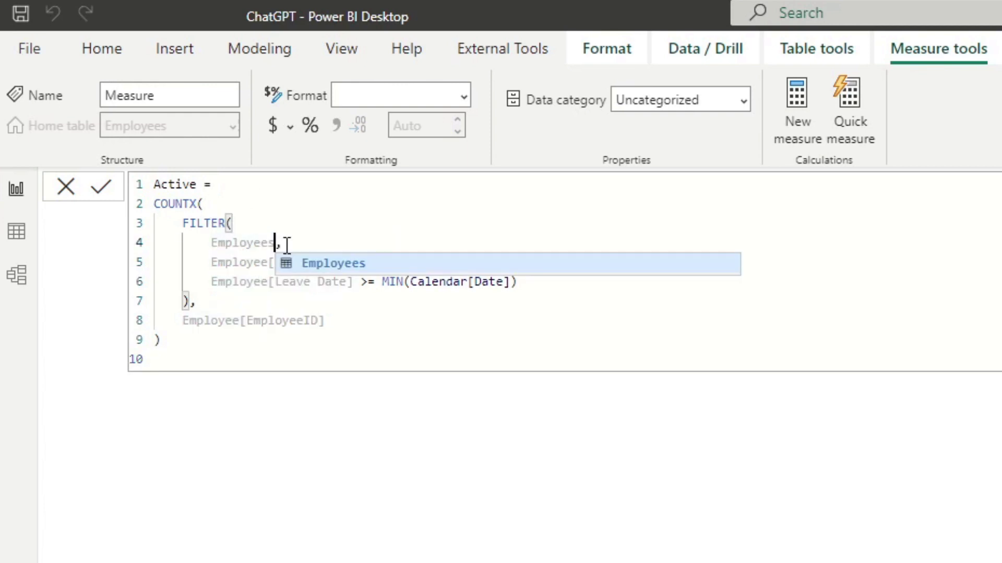
{"action": "left_click", "coordinate": [291, 266]}
{"action": "left_click", "coordinate": [268, 262]}
{"action": "type", "text": "s"}
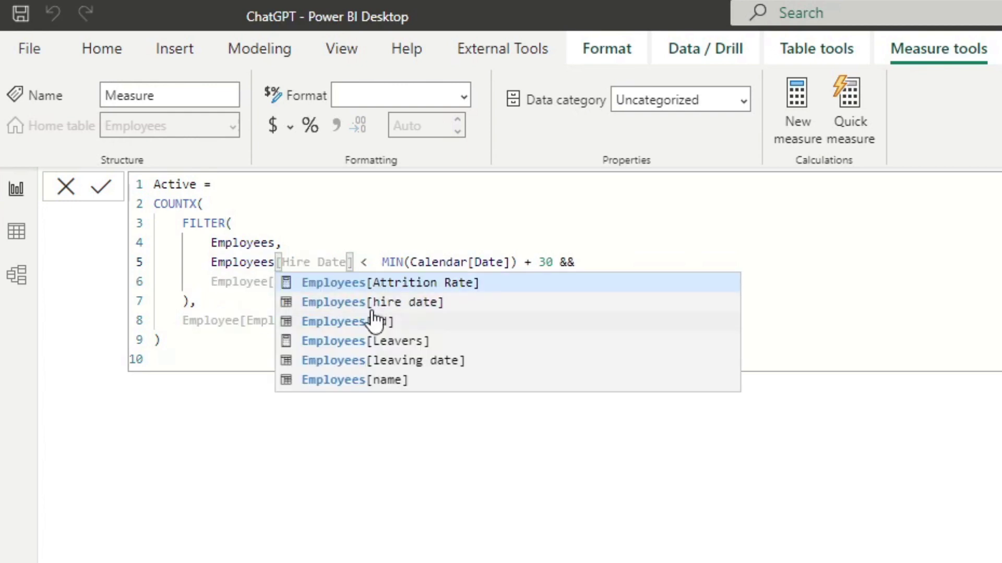
{"action": "left_click", "coordinate": [371, 302]}
{"action": "left_click_drag", "start_coordinate": [433, 262], "coordinate": [361, 261]}
{"action": "key", "text": "BackSpace"}
{"action": "key", "text": "BackSpace"}
- Replace the Active measure's leave date reference with Employees[leaving date]
{"action": "left_click", "coordinate": [268, 282]}
{"action": "type", "text": "s"}
{"action": "left_click", "coordinate": [459, 380]}
{"action": "left_click_drag", "start_coordinate": [461, 282], "coordinate": [383, 282]}
{"action": "key", "text": "BackSpace"}
{"action": "key", "text": "BackSpace"}
- Change the column counted by the Active measure to Employees[id] and commit the formula
{"action": "left_click", "coordinate": [240, 320]}
{"action": "type", "text": "s[id]"}
{"action": "left_click_drag", "start_coordinate": [361, 320], "coordinate": [283, 320]}
{"action": "key", "text": "BackSpace"}
{"action": "key", "text": "BackSpace"}
{"action": "key", "text": "Return"}
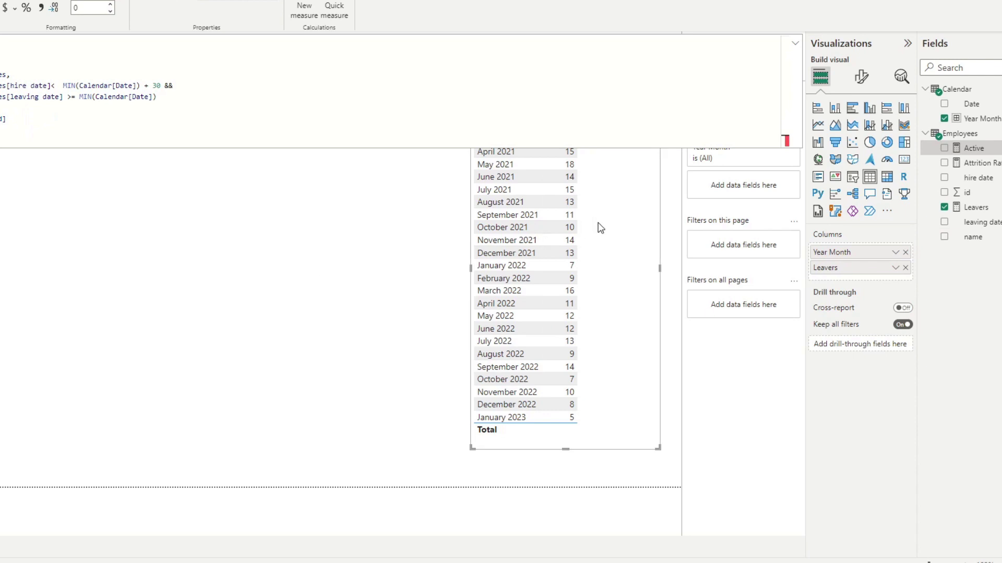
- Add the Active measure to the Year Month table visual beside Leavers
{"action": "left_click", "coordinate": [367, 272]}
{"action": "left_click", "coordinate": [611, 223]}
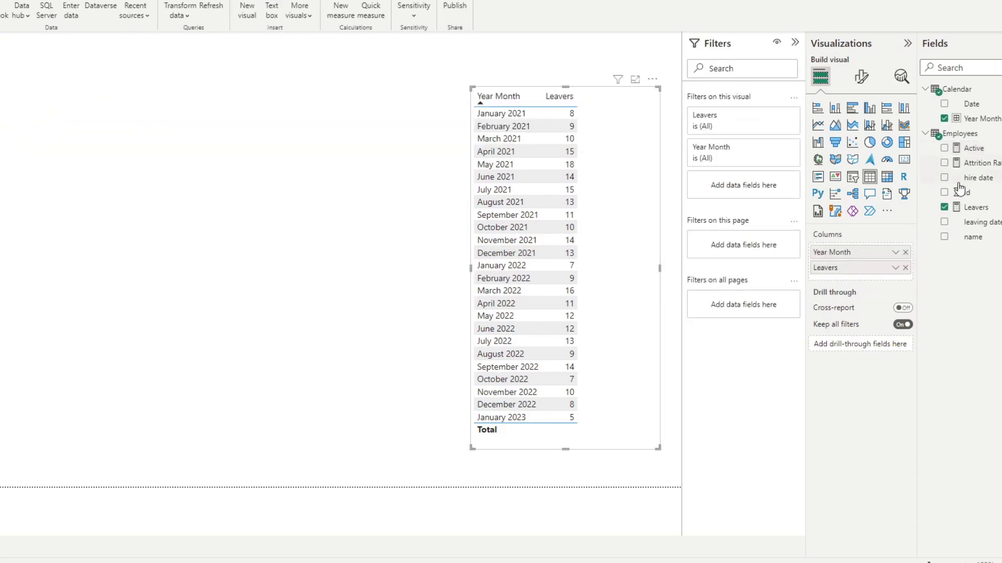
{"action": "left_click_drag", "start_coordinate": [973, 148], "coordinate": [549, 232]}
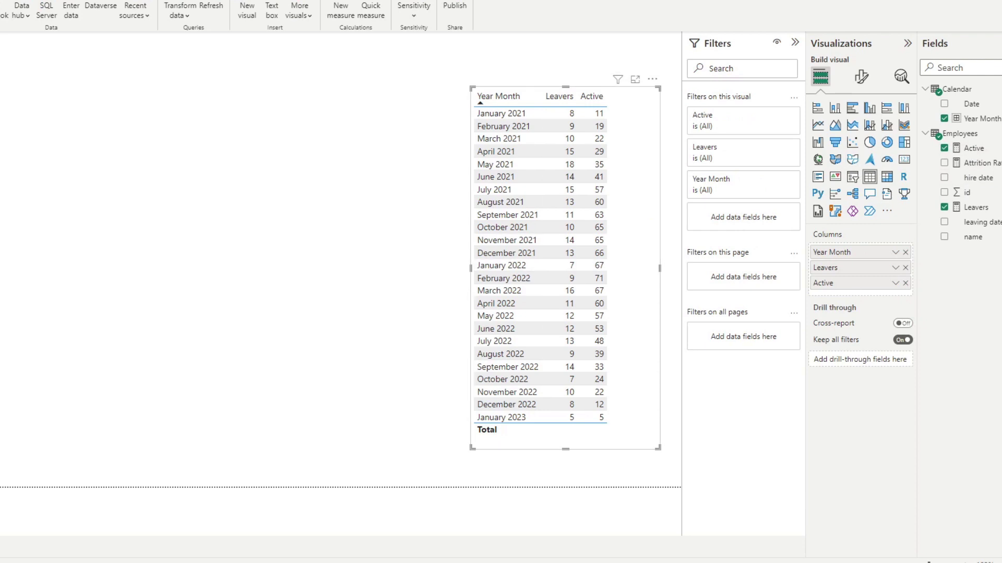
- Copy the Attrition Rate DIVIDE code from ChatGPT and paste it over the existing Attrition Rate measure's formula in Power BI
{"action": "mouse_move", "coordinate": [31, 561]}
{"action": "left_click", "coordinate": [33, 514]}
{"action": "scroll", "coordinate": [482, 377], "scroll_direction": "down", "scroll_amount": 2}
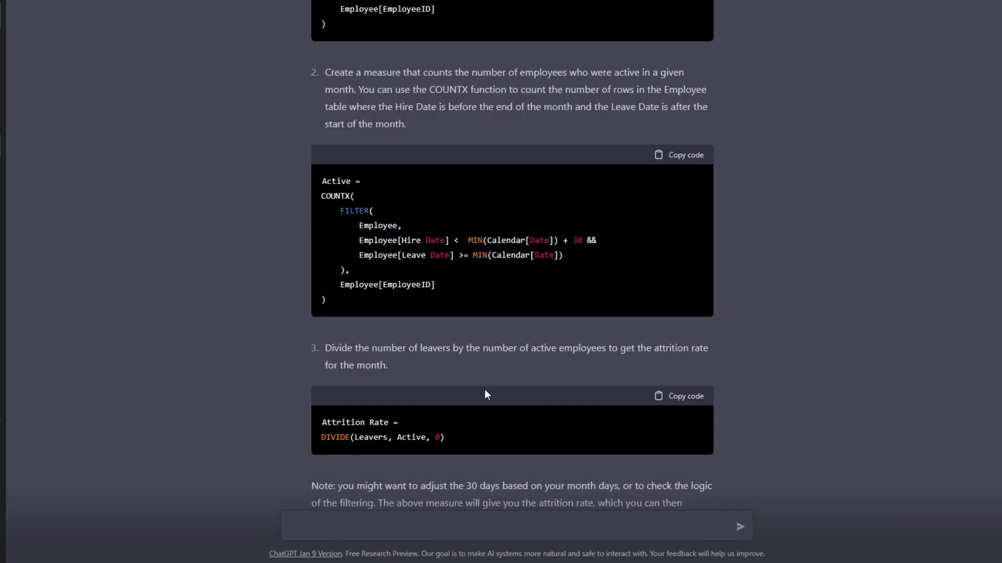
{"action": "left_click", "coordinate": [688, 345]}
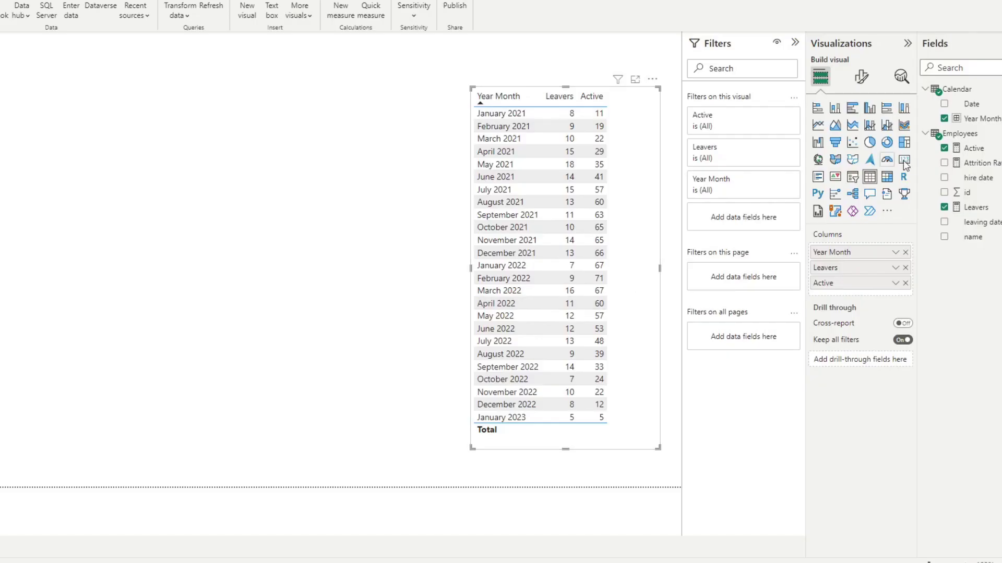
{"action": "left_click", "coordinate": [974, 162]}
{"action": "left_click", "coordinate": [248, 470]}
{"action": "key", "text": "ctrl+a"}
{"action": "key", "text": "ctrl+v"}
- In the Attrition Rate formula, replace Leavers and Active with the measure references [Leavers] and [Active]
{"action": "left_click_drag", "start_coordinate": [249, 205], "coordinate": [207, 211]}
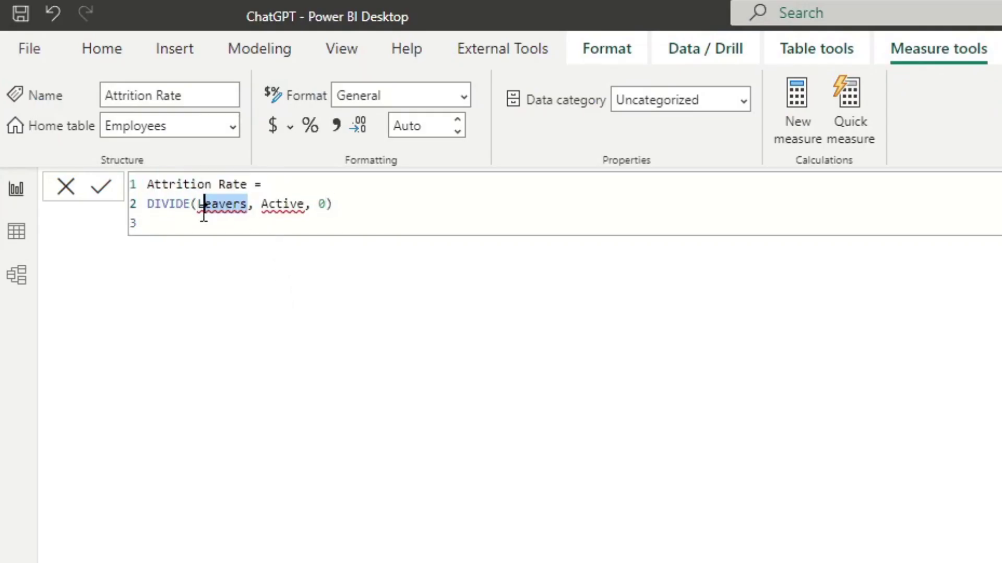
{"action": "key", "text": "BackSpace"}
{"action": "key", "text": "BackSpace"}
{"action": "type", "text": "["}
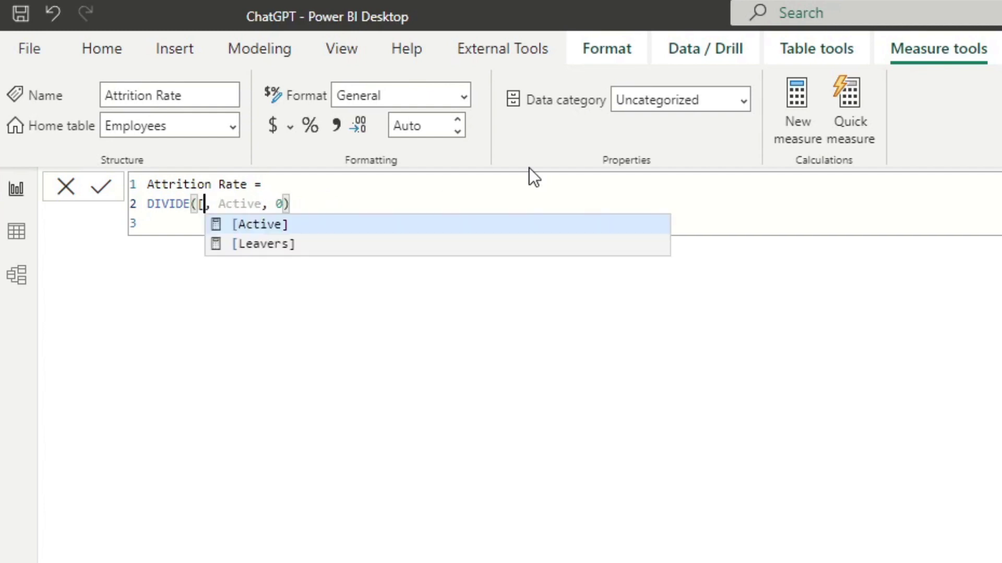
{"action": "key", "text": "Down"}
{"action": "key", "text": "Tab"}
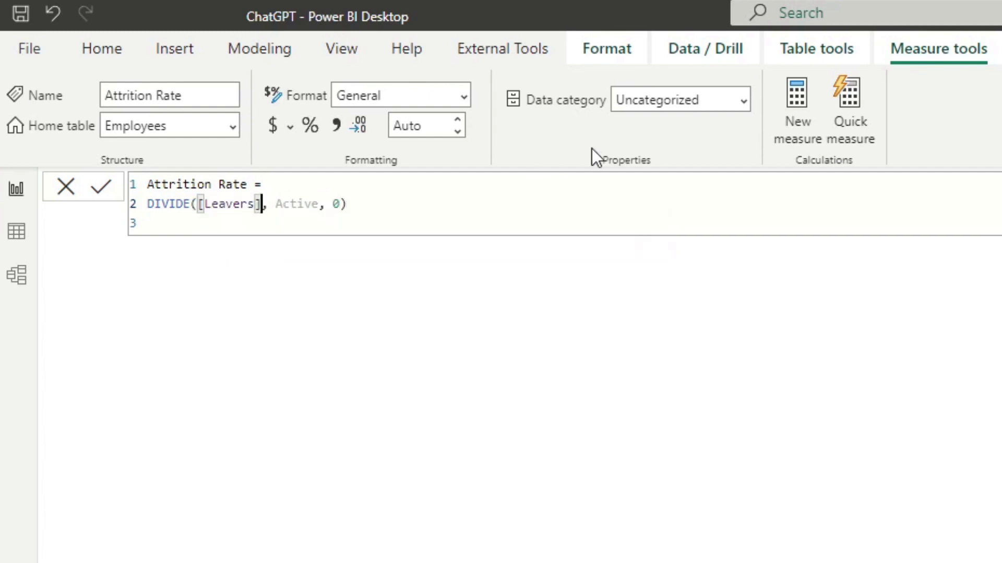
{"action": "double_click", "coordinate": [303, 205]}
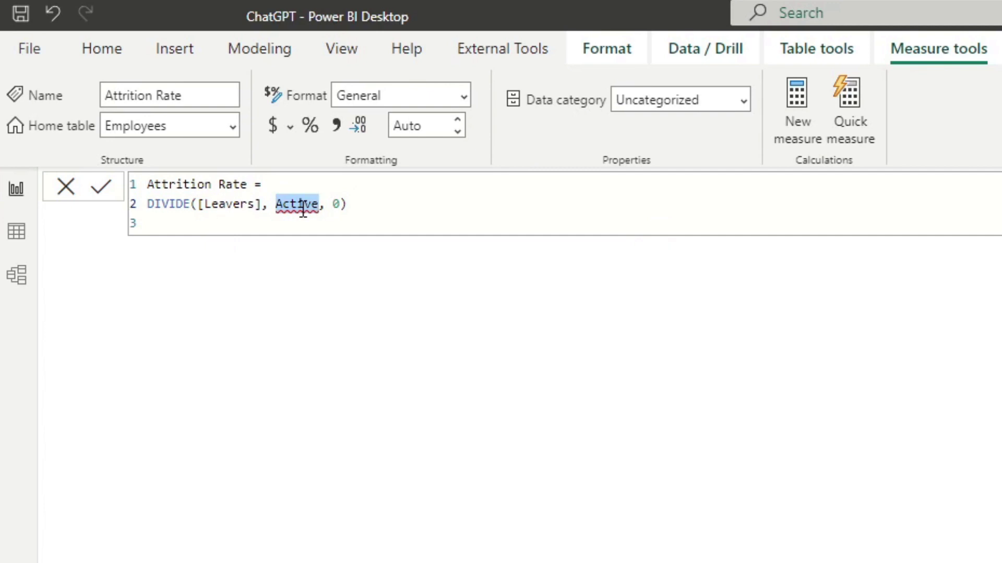
{"action": "type", "text": "["}
{"action": "key", "text": "Right"}
{"action": "key", "text": "Right"}
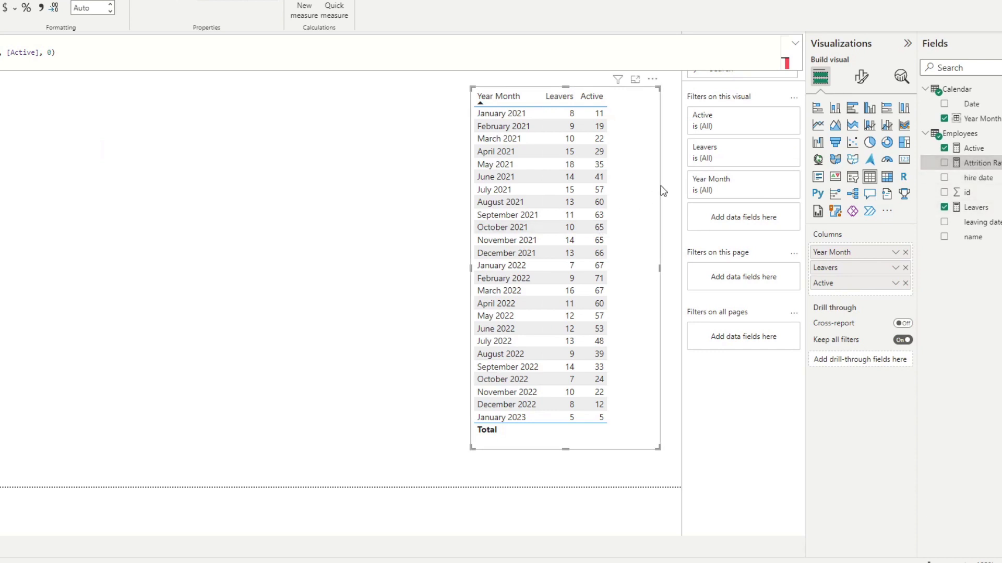
- Add Attrition Rate to the Year Month table visual and widen the visual to fit the column
{"action": "left_click_drag", "start_coordinate": [975, 163], "coordinate": [622, 215]}
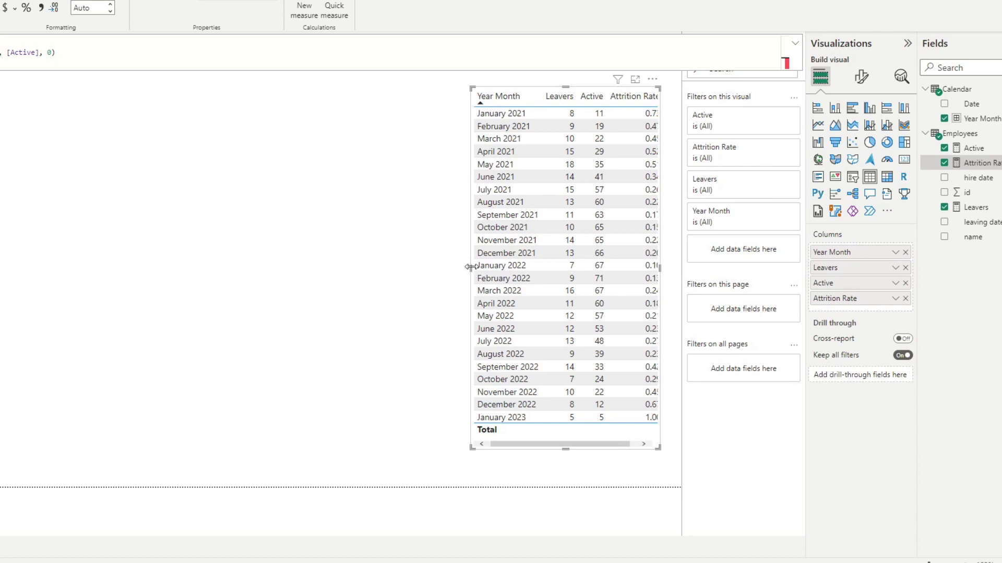
{"action": "left_click_drag", "start_coordinate": [471, 267], "coordinate": [453, 267]}
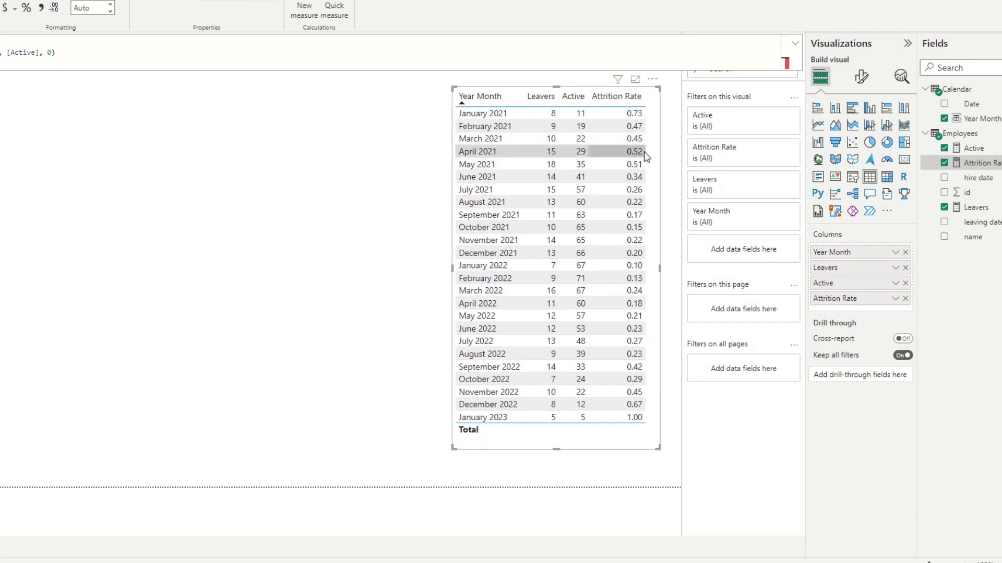
- Format the Attrition Rate measure as a percentage and deselect the table visual
{"action": "left_click", "coordinate": [26, 11]}
{"action": "left_click", "coordinate": [26, 10]}
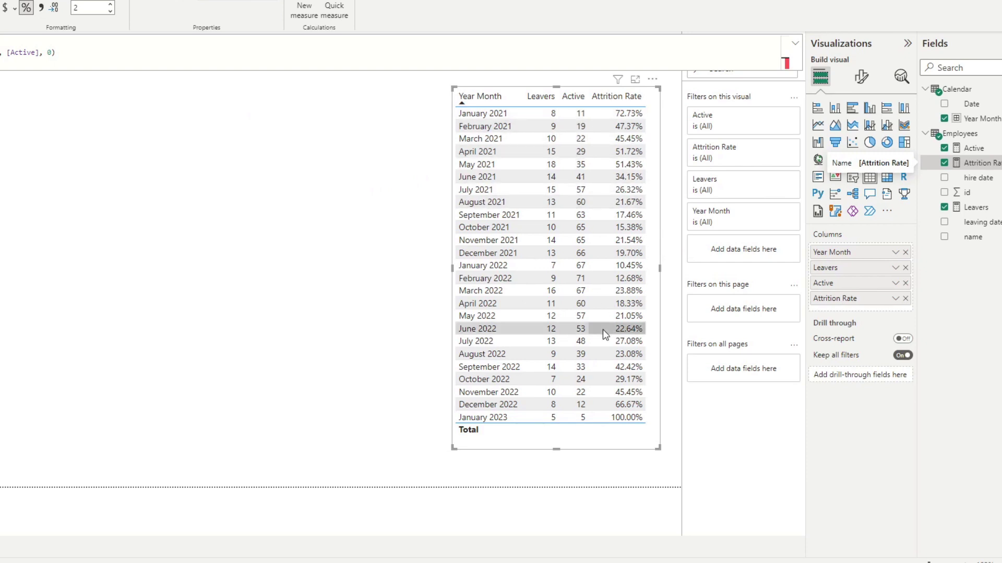
{"action": "left_click", "coordinate": [342, 233]}
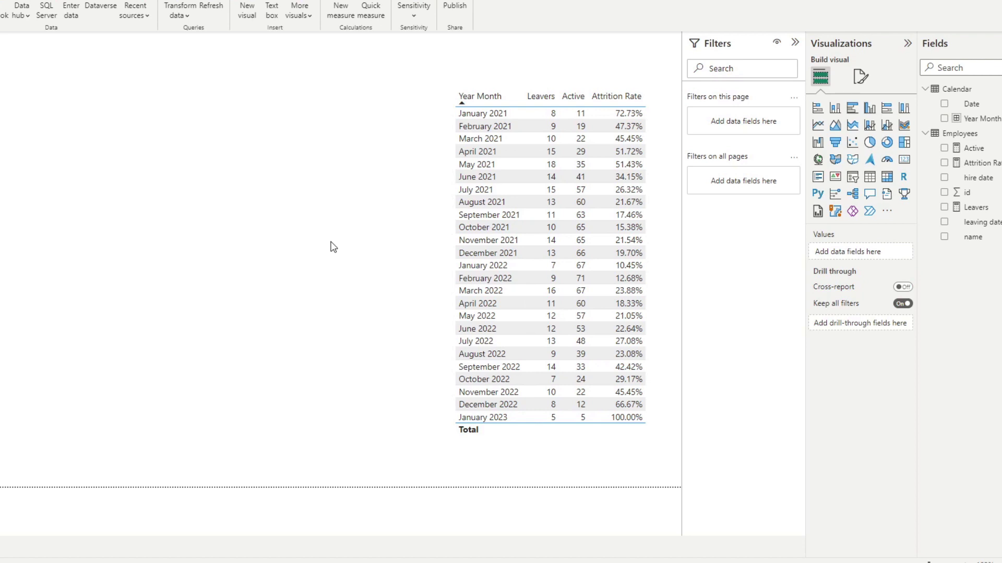
- Show the Employees table's data, and ask ChatGPT for a calculated column in DAX that calculates an employee's tenure
{"action": "left_click", "coordinate": [15, 181]}
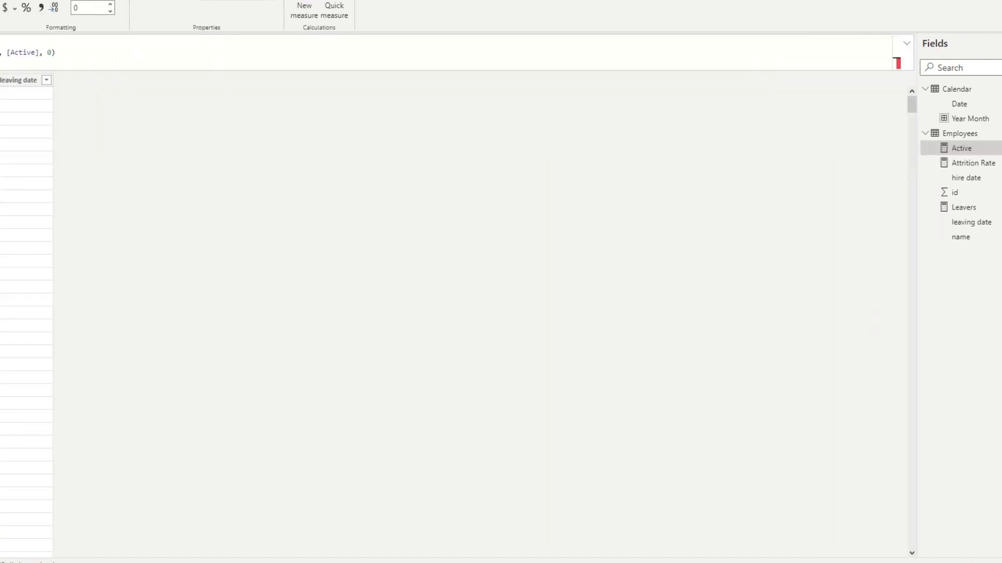
{"action": "left_click", "coordinate": [177, 313]}
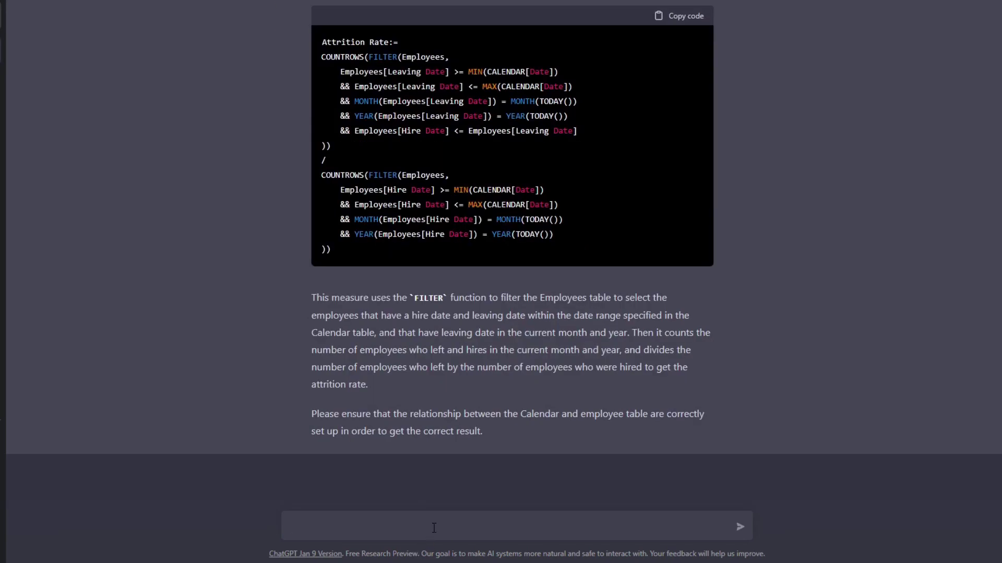
{"action": "type", "text": "can you"}
{"action": "key", "text": "ctrl+a"}
{"action": "type", "text": "I want a calculated column in DA"}
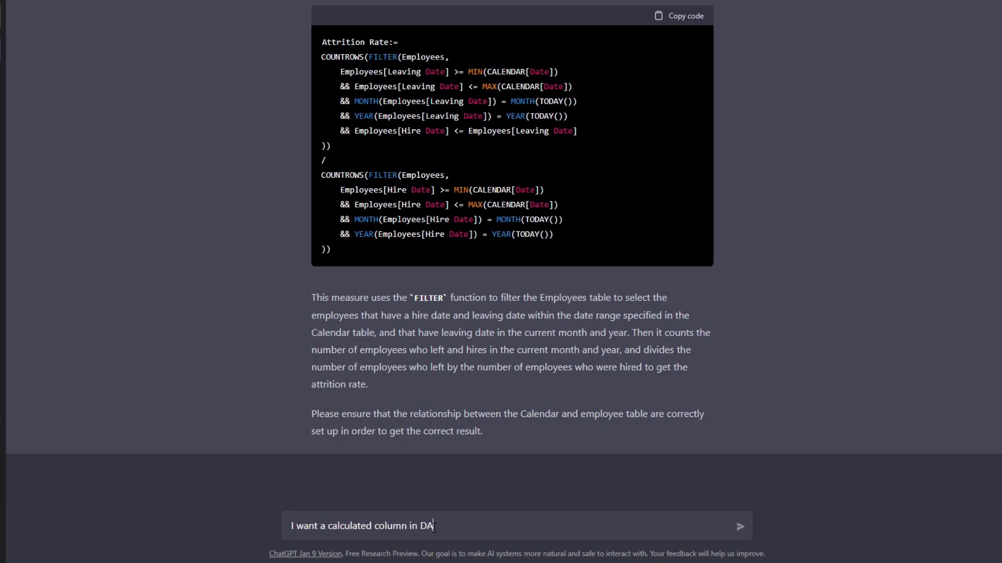
{"action": "type", "text": "X that calculates an ep"}
{"action": "key", "text": "BackSpace"}
{"action": "type", "text": "mployees tenur"}
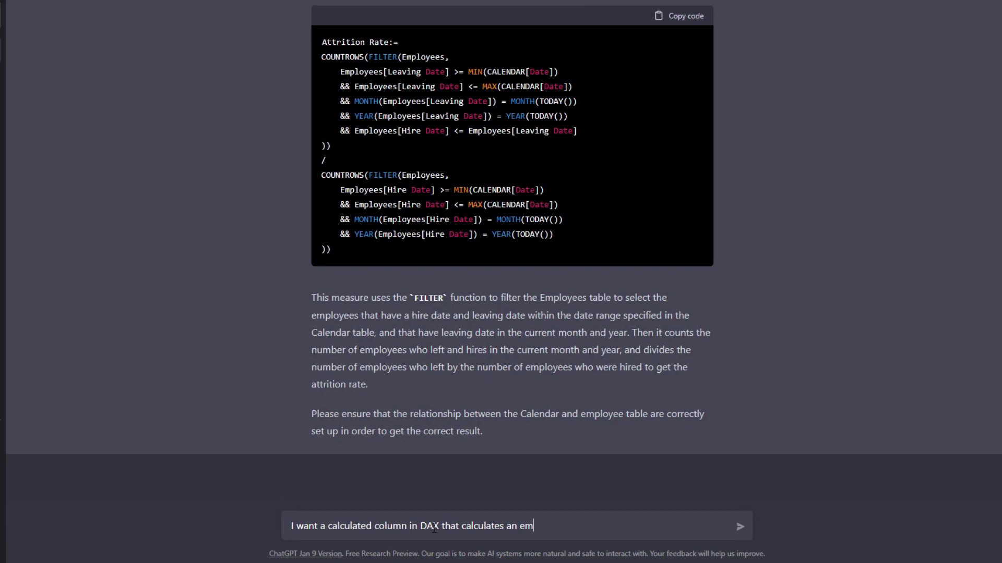
{"action": "type", "text": "e"}
{"action": "key", "text": "Return"}
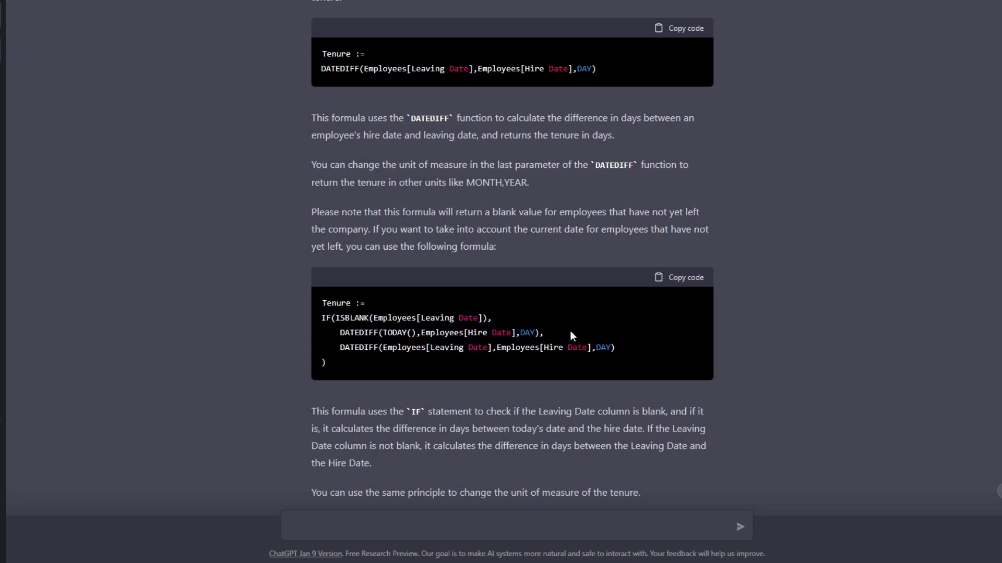
- Copy ChatGPT's Tenure formula with the ISBLANK check into a new Employees calculated column in Power BI, changing := to =
{"action": "left_click", "coordinate": [677, 285]}
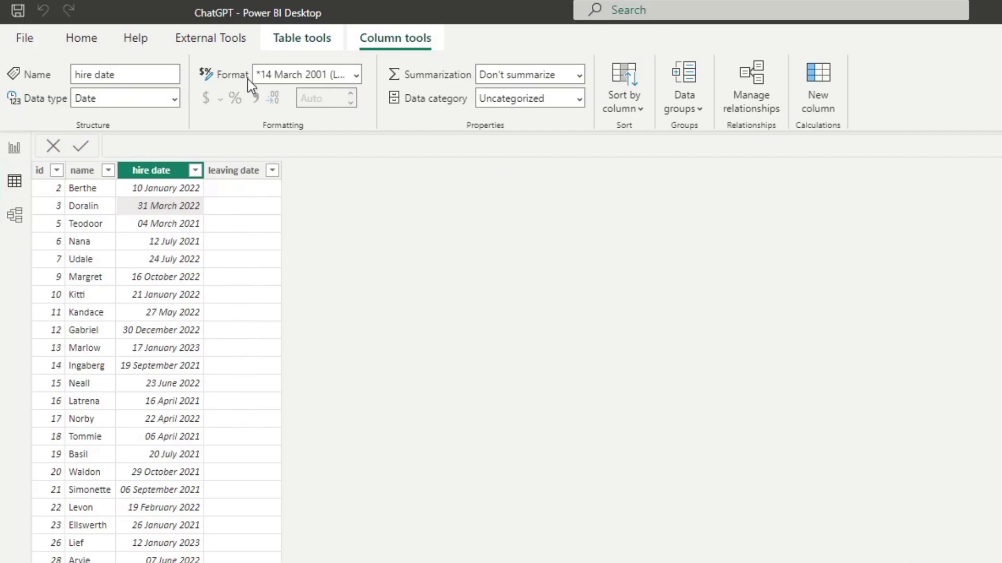
{"action": "left_click", "coordinate": [69, 41]}
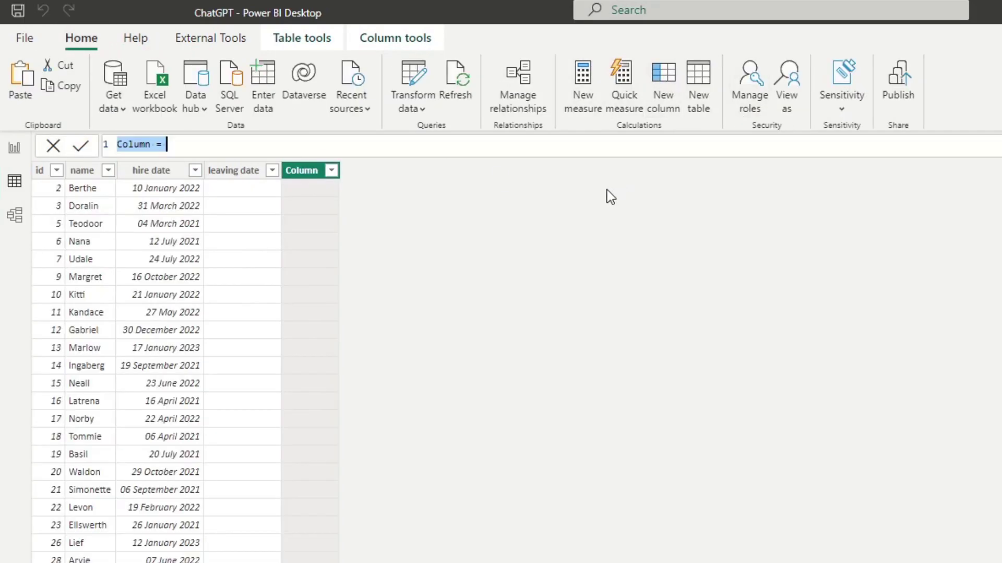
{"action": "key", "text": "ctrl+a"}
{"action": "key", "text": "ctrl+v"}
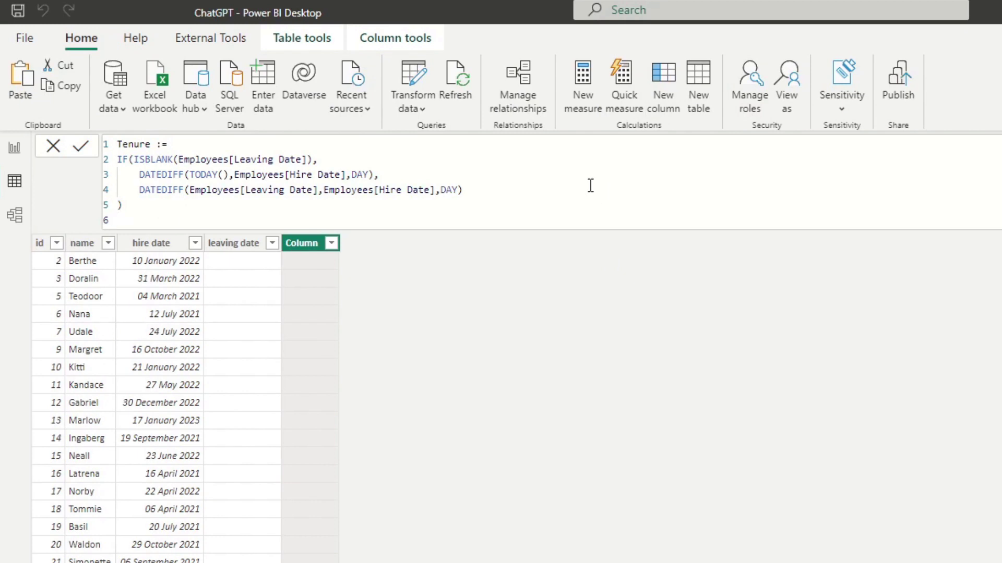
{"action": "key", "text": "BackSpace"}
{"action": "key", "text": "Return"}
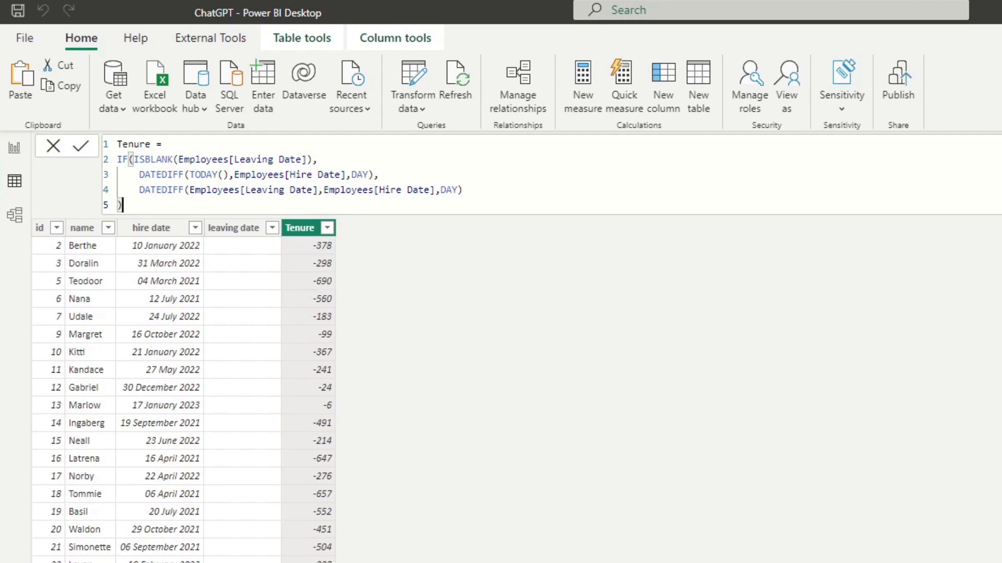
- Look through the Employees rows to check the Tenure values against the hire and leaving dates
{"action": "scroll", "coordinate": [308, 371], "scroll_direction": "down", "scroll_amount": 5}
{"action": "scroll", "coordinate": [183, 401], "scroll_direction": "down", "scroll_amount": 20}
{"action": "scroll", "coordinate": [182, 401], "scroll_direction": "up", "scroll_amount": 10}
{"action": "scroll", "coordinate": [183, 401], "scroll_direction": "up", "scroll_amount": 20}
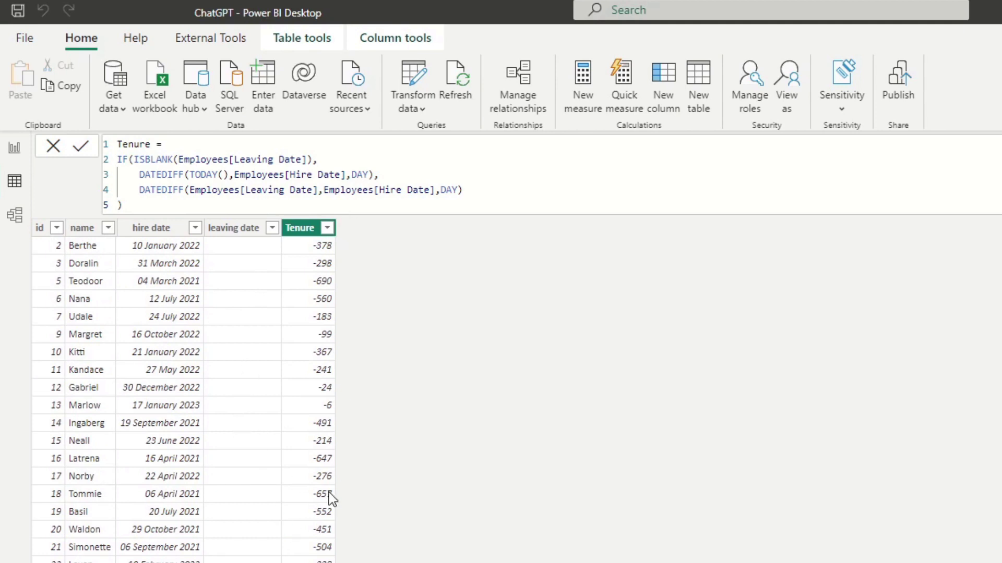
{"action": "left_click", "coordinate": [232, 245]}
{"action": "left_click", "coordinate": [299, 192]}
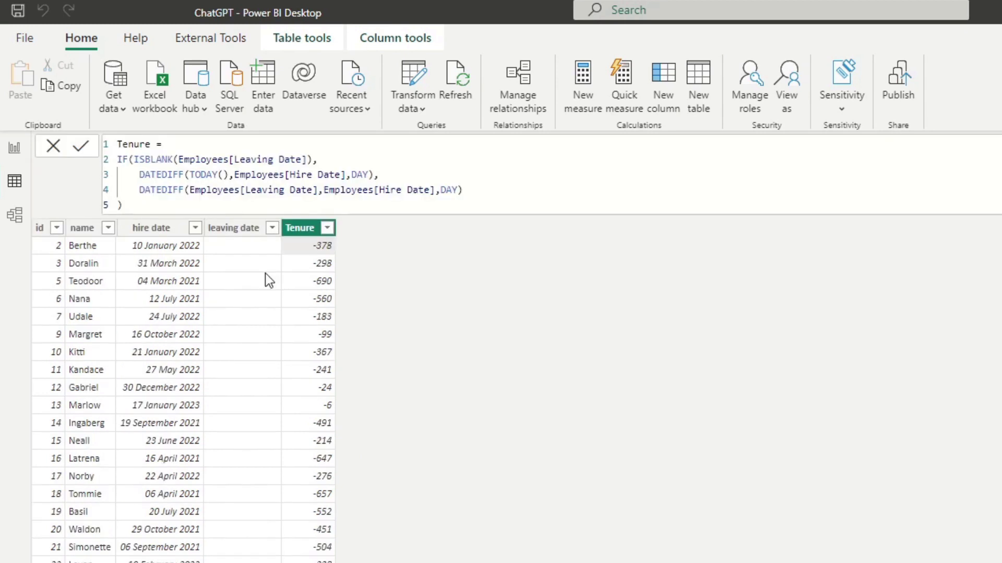